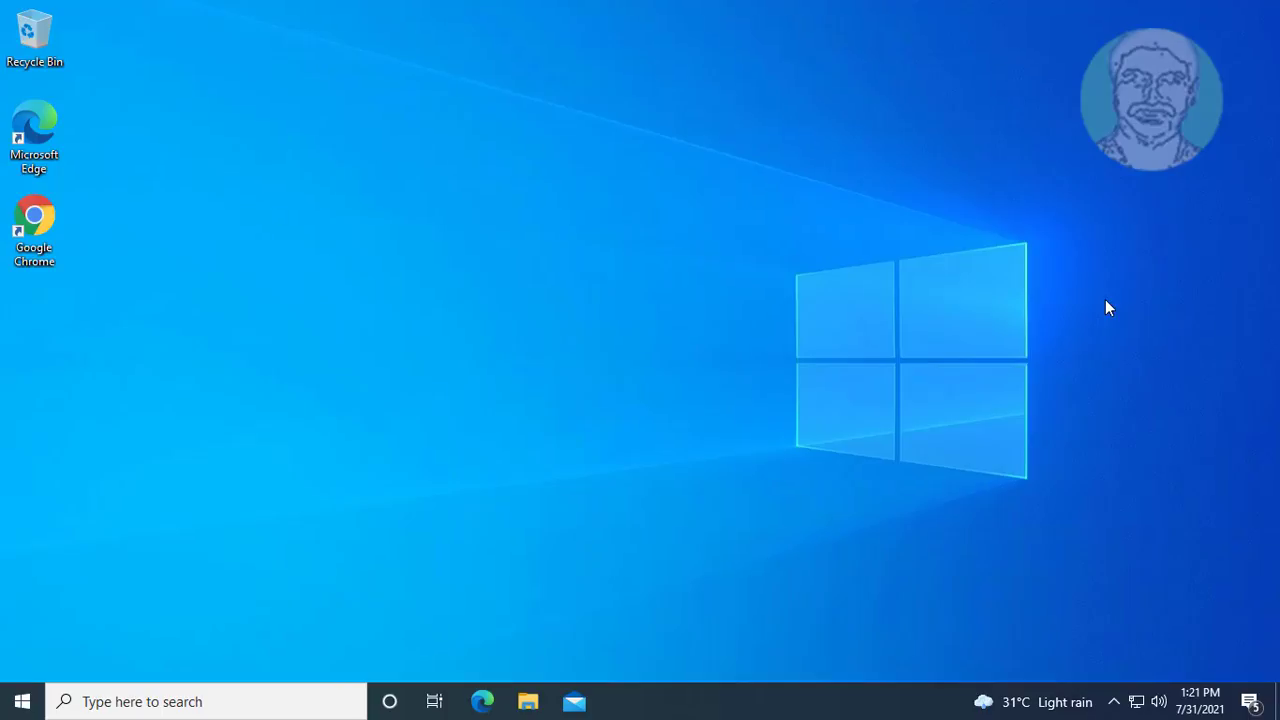
- Go to Update & Security > Troubleshoot > Additional troubleshooters and expand Windows Store Apps
left_click(22, 701)
left_click(21, 613)
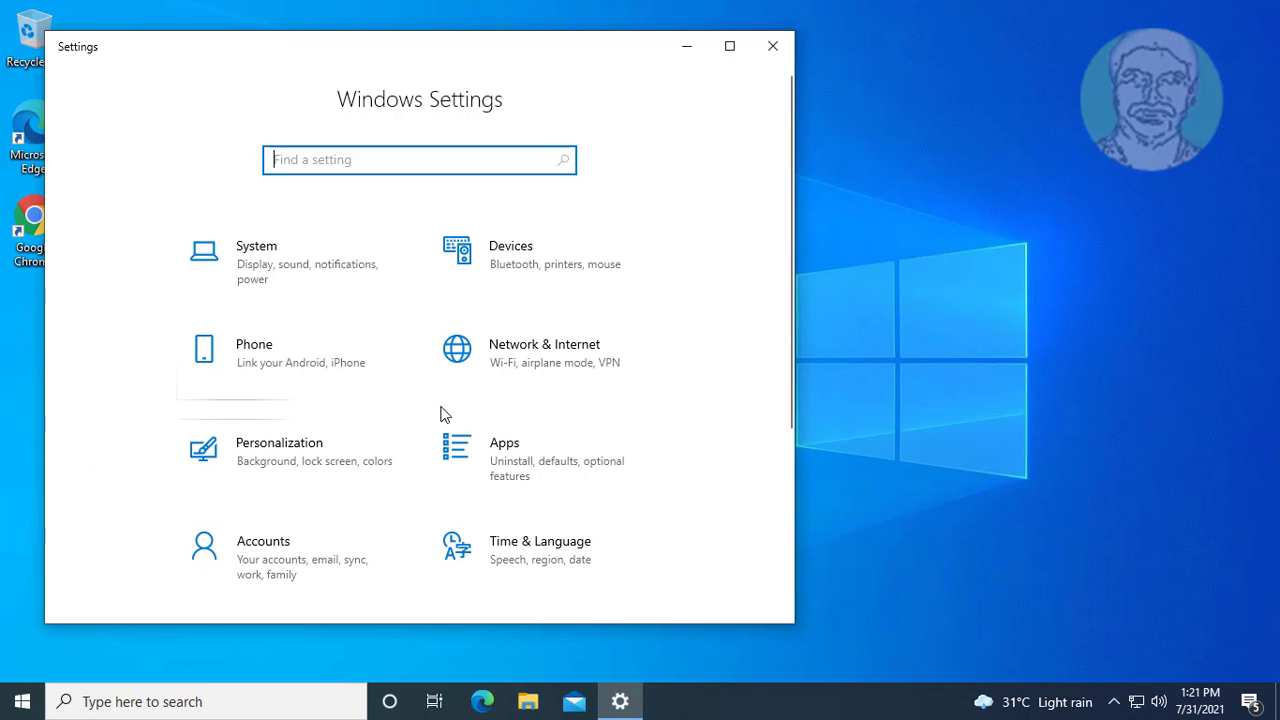
scroll(640, 557, "down", 4)
left_click(231, 584)
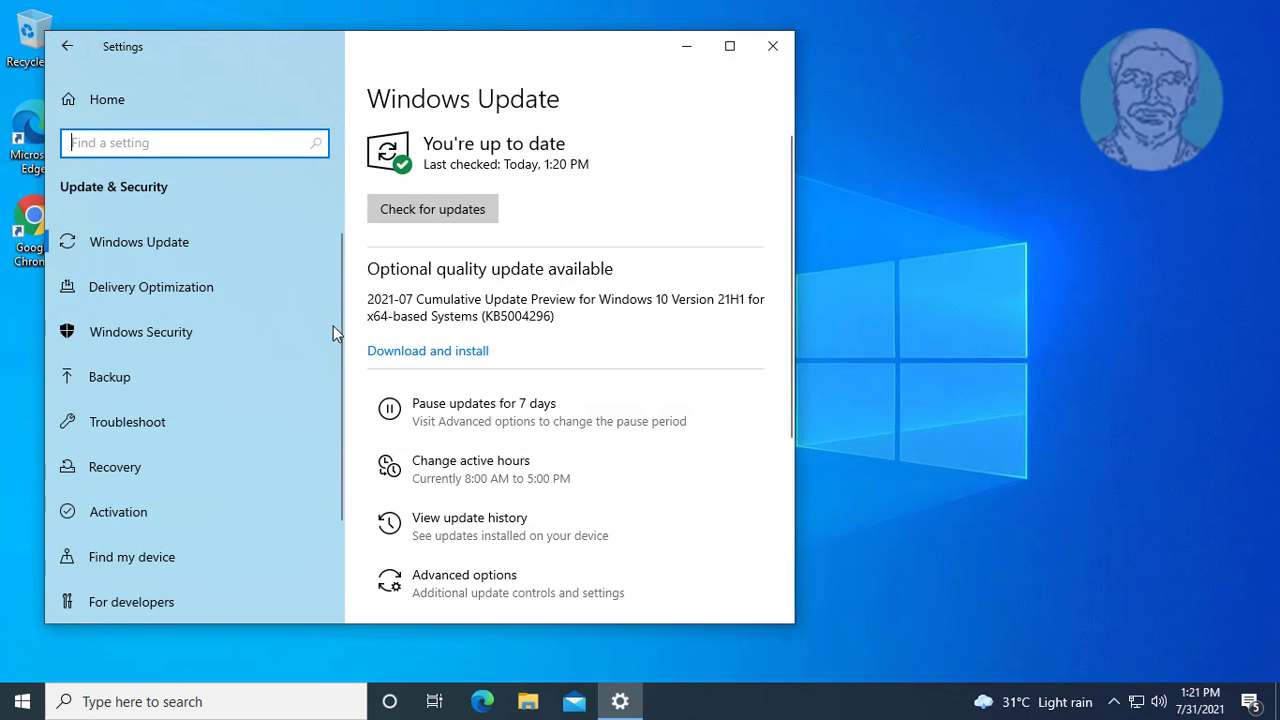
left_click(142, 429)
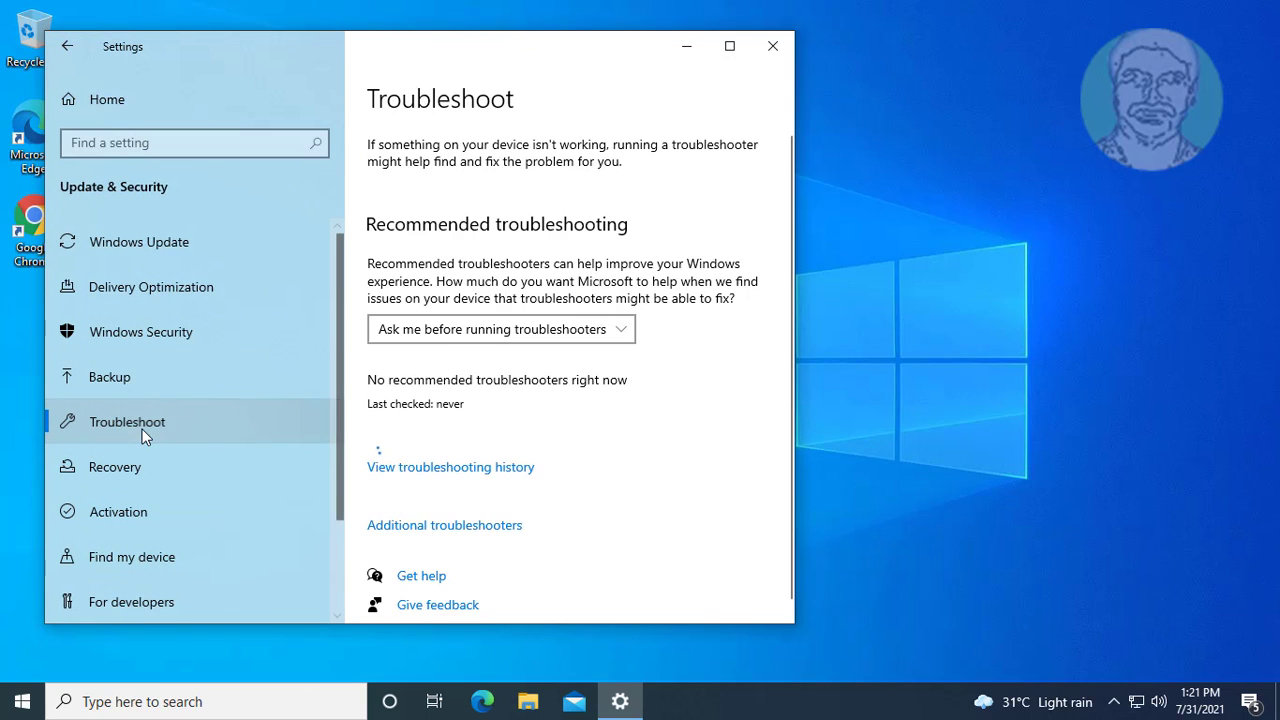
left_click(451, 527)
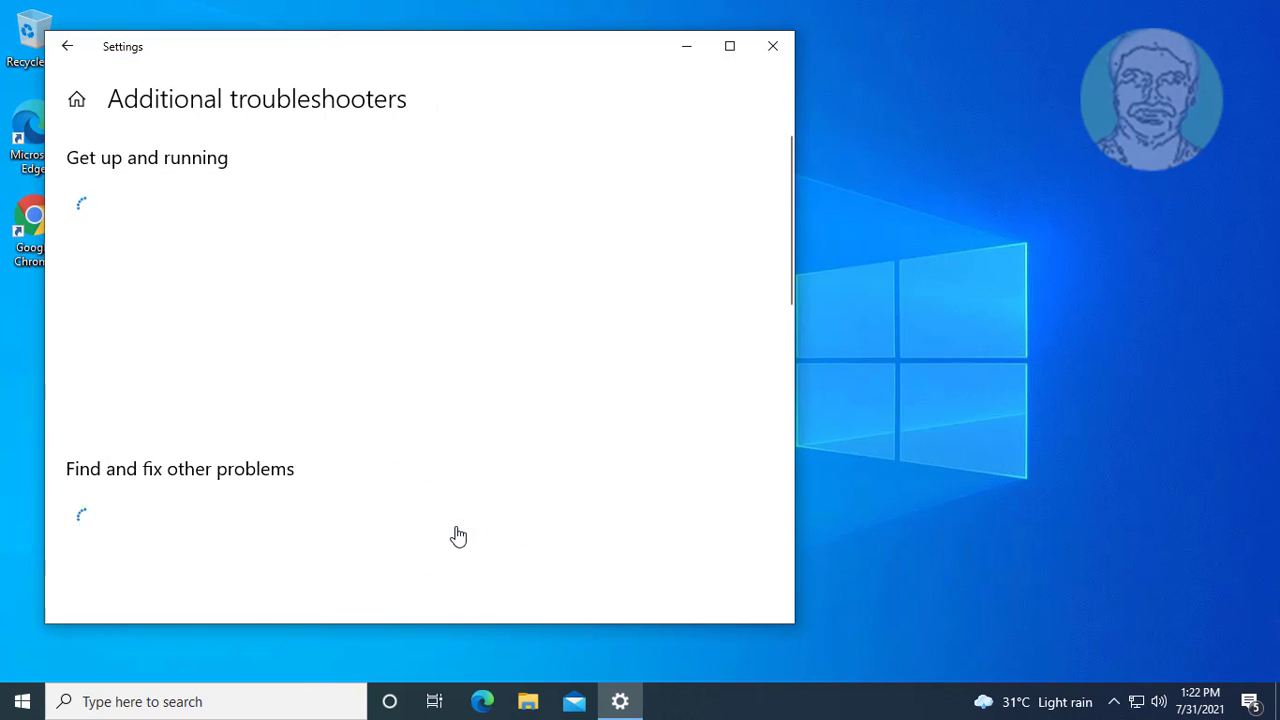
scroll(549, 486, "down", 4)
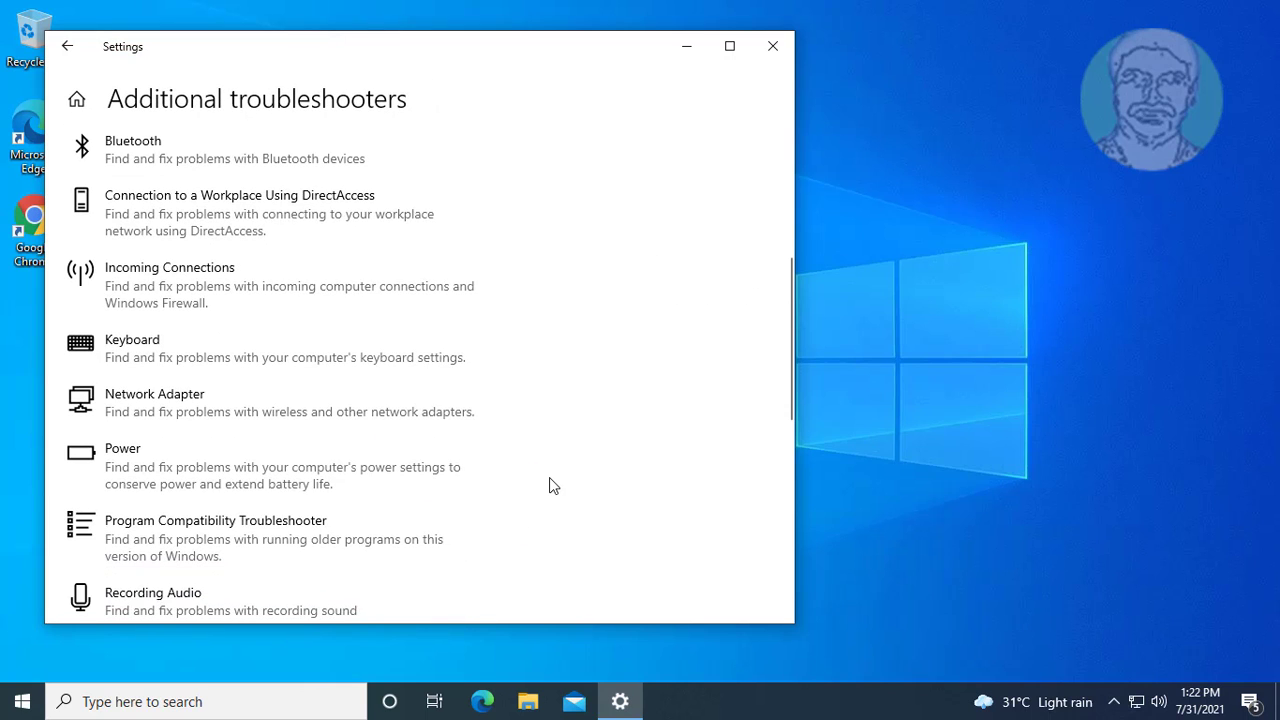
scroll(549, 486, "down", 2)
scroll(549, 479, "down", 5)
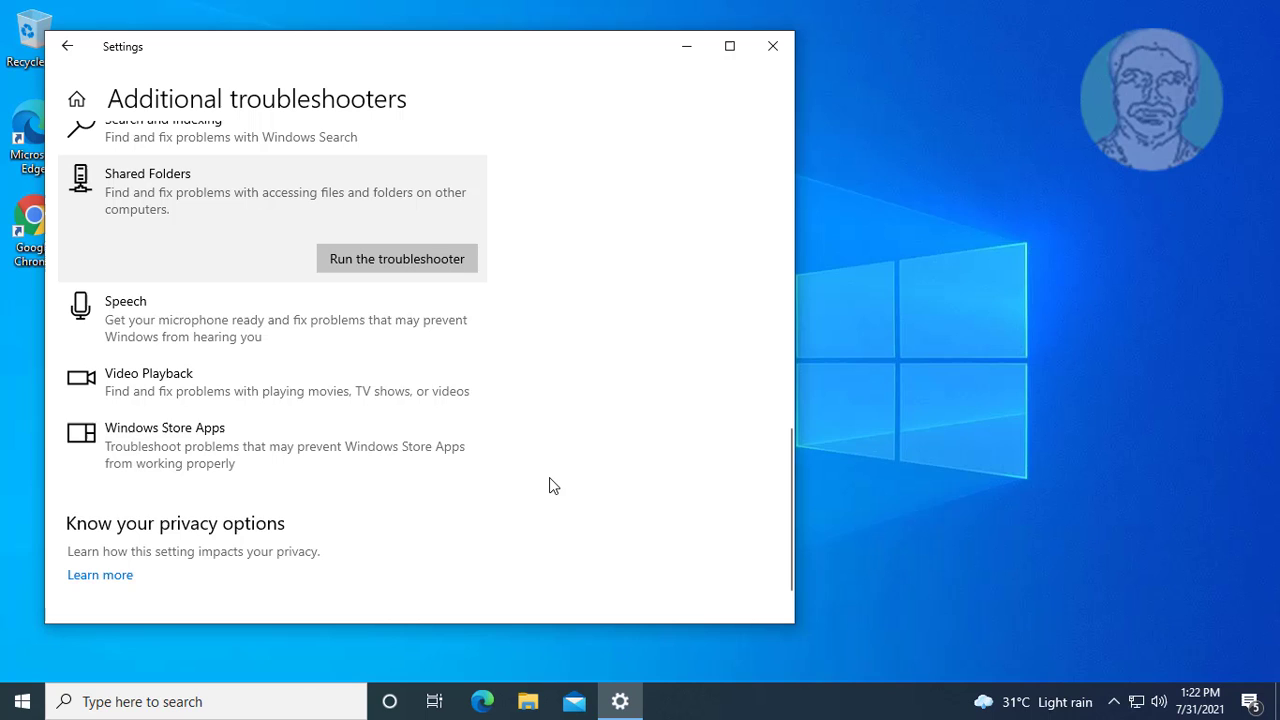
left_click(255, 447)
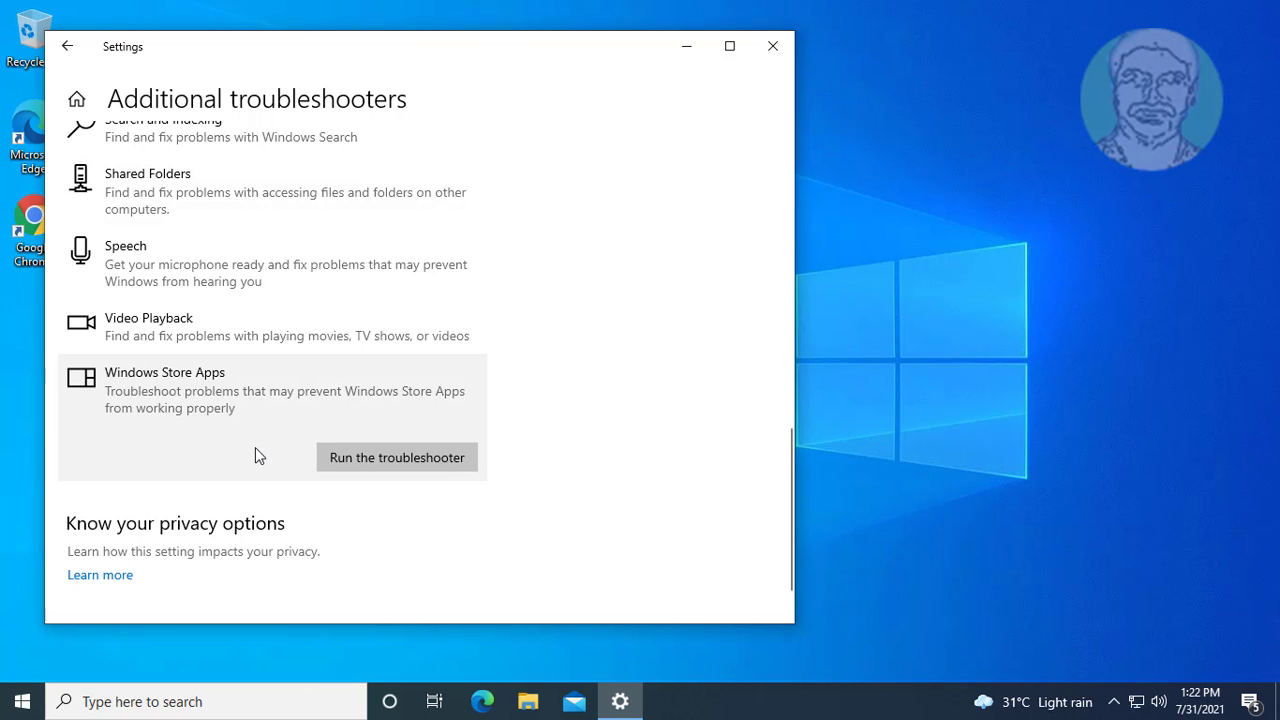
- Run the Windows Store Apps troubleshooter until it recommends signing in with a Microsoft account
left_click(432, 458)
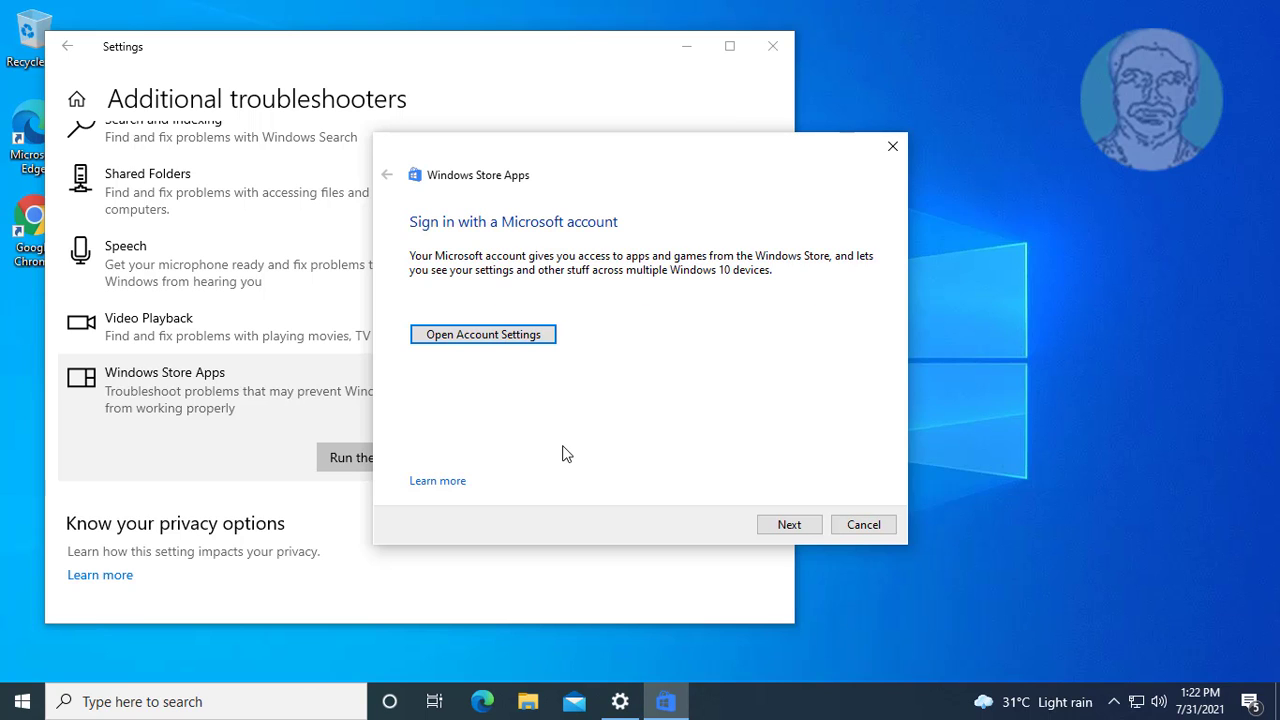
- From Account Settings, add an Outlook.com account for email, calendar and contacts
left_click(505, 340)
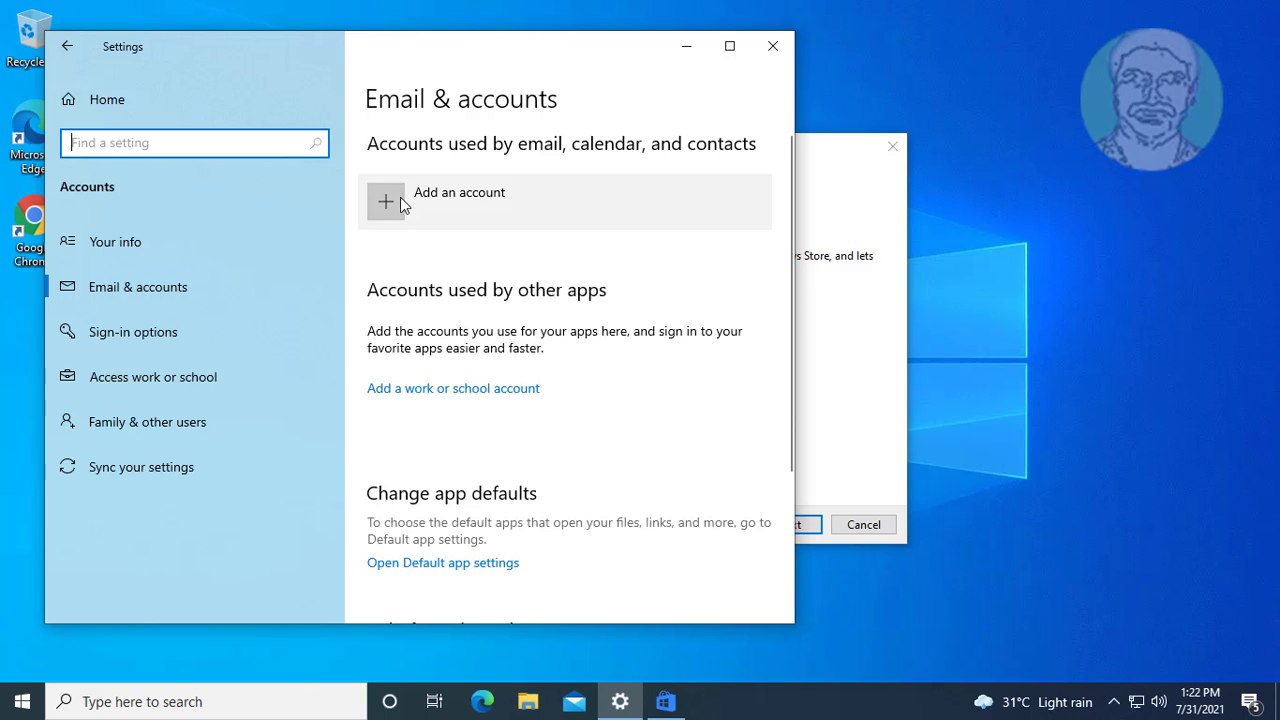
left_click(400, 197)
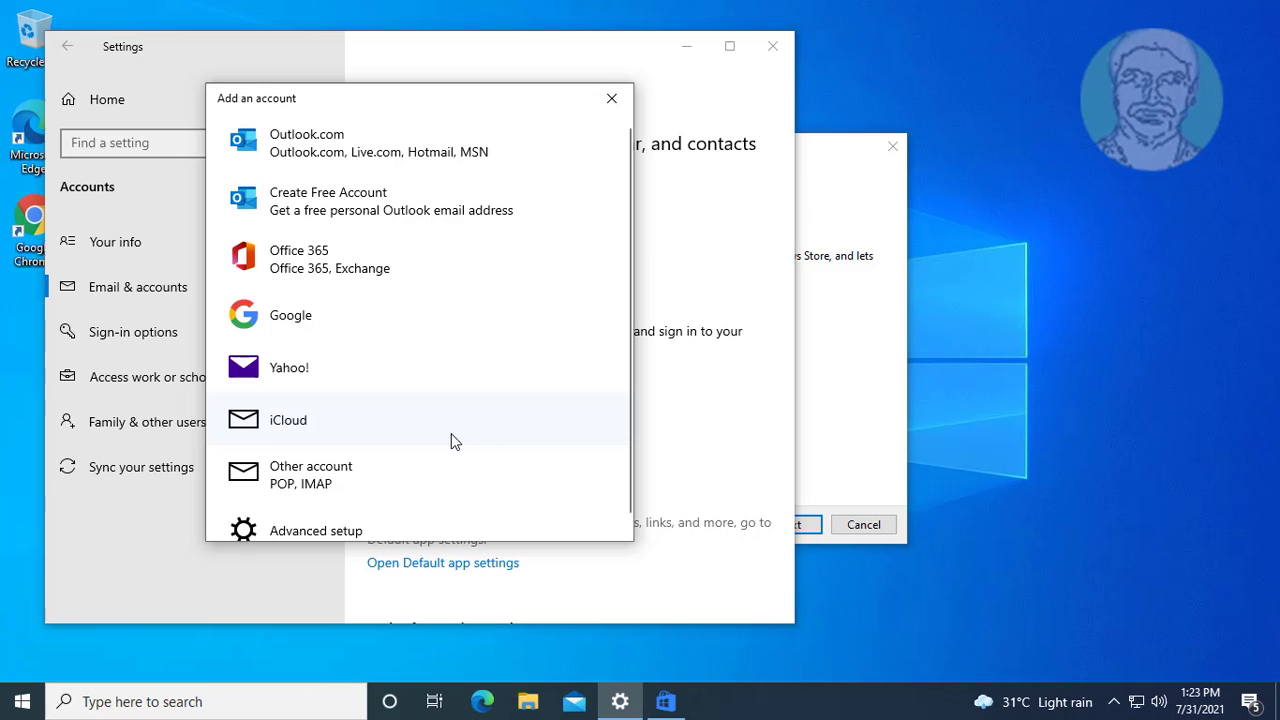
left_click(381, 147)
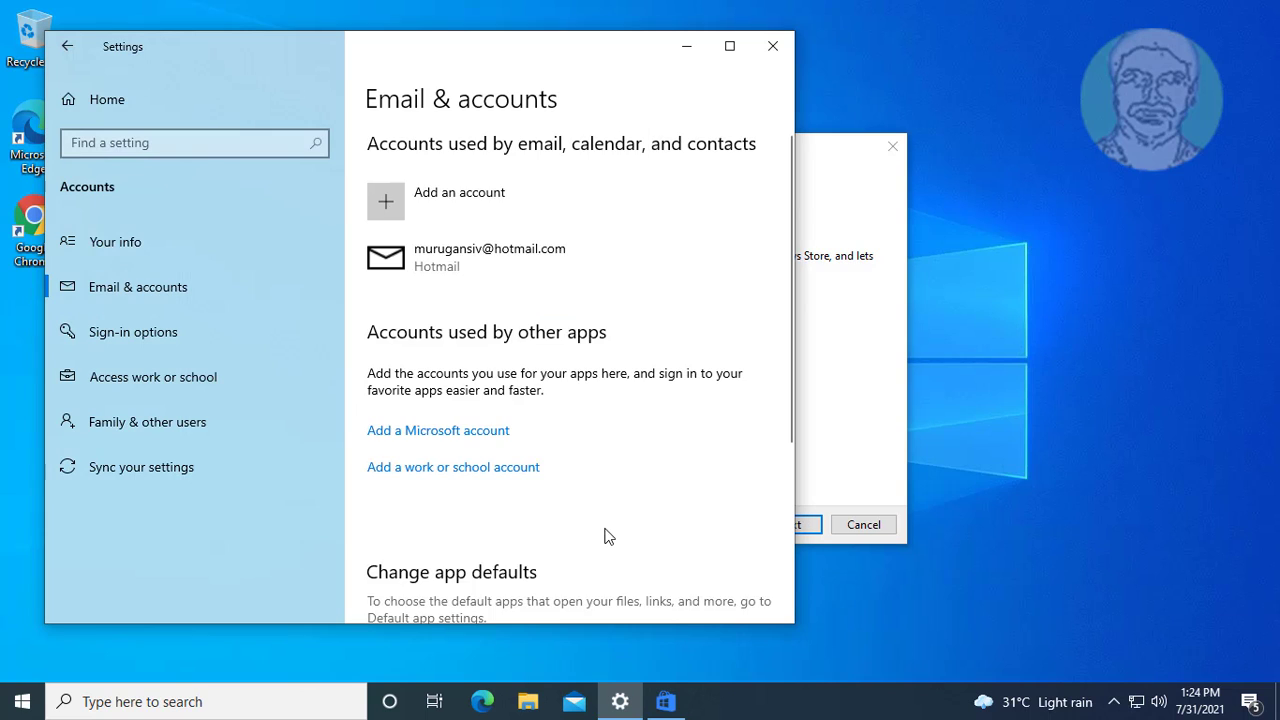
- Close Settings and let the troubleshooter finish fixing 'Microsoft account required', then close it
left_click(769, 48)
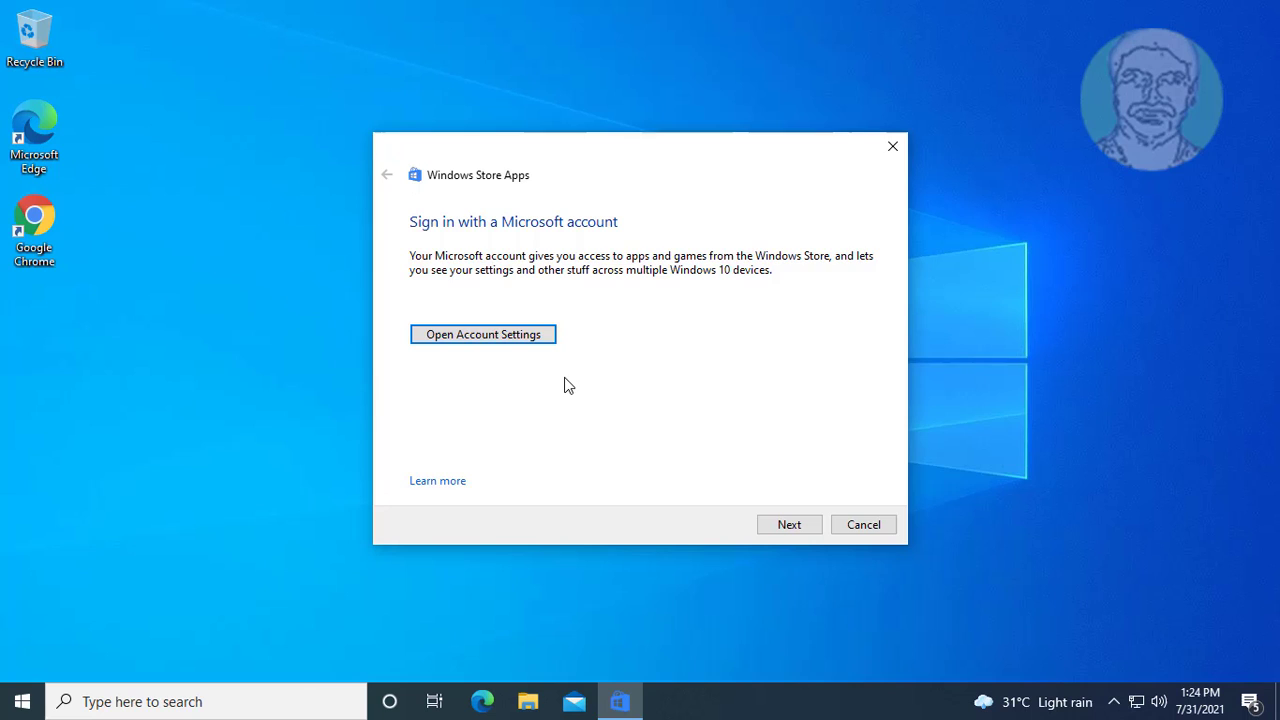
left_click(789, 525)
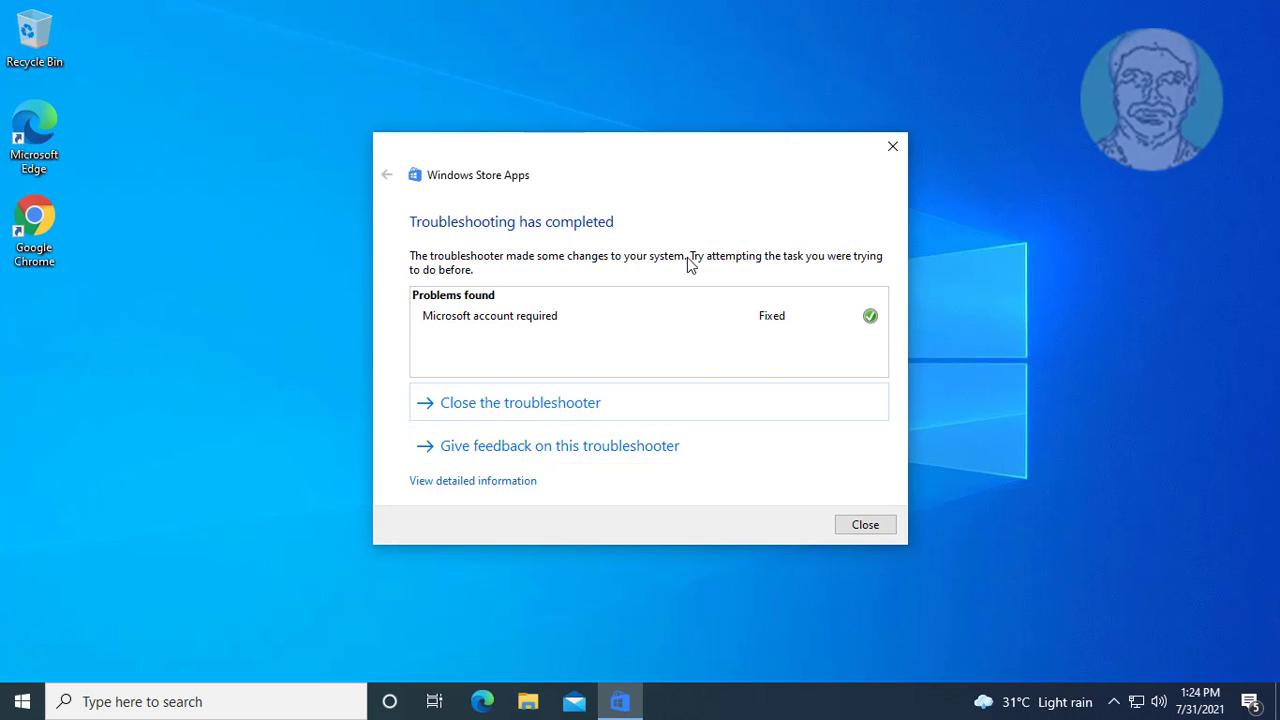
left_click(857, 527)
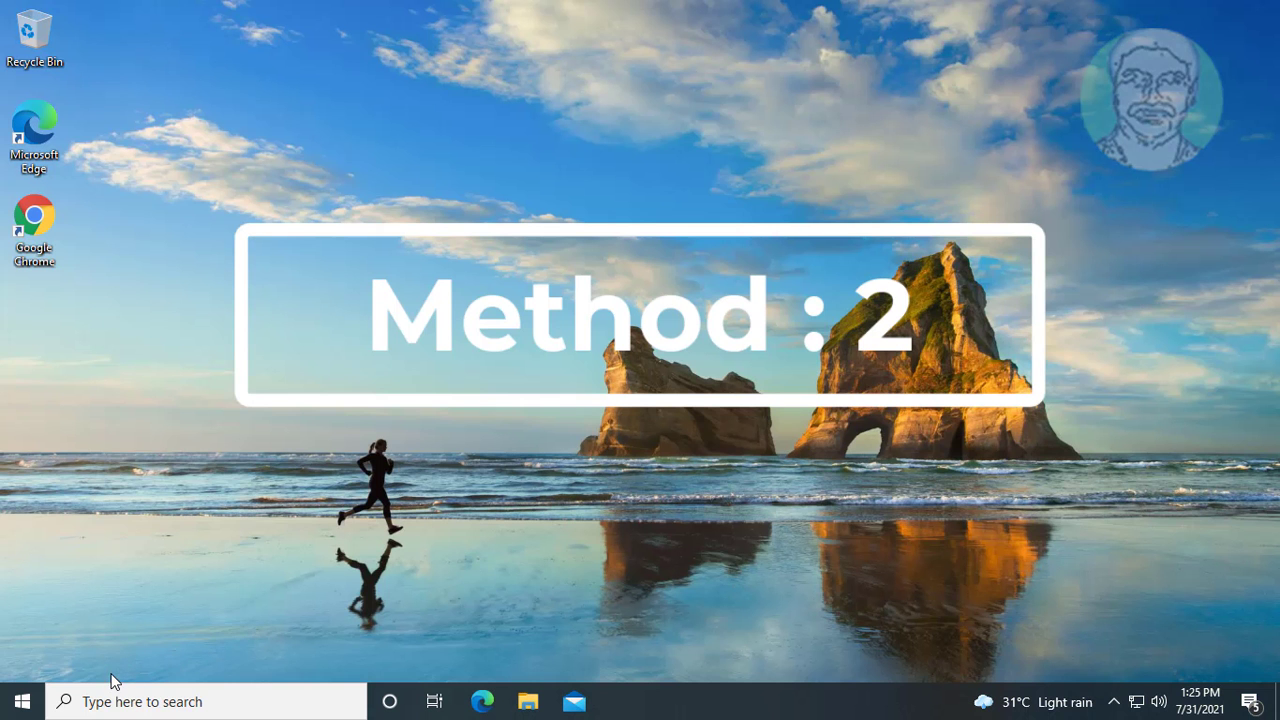
- Search for cmd and launch Command Prompt as administrator, approving the UAC prompt
left_click(104, 705)
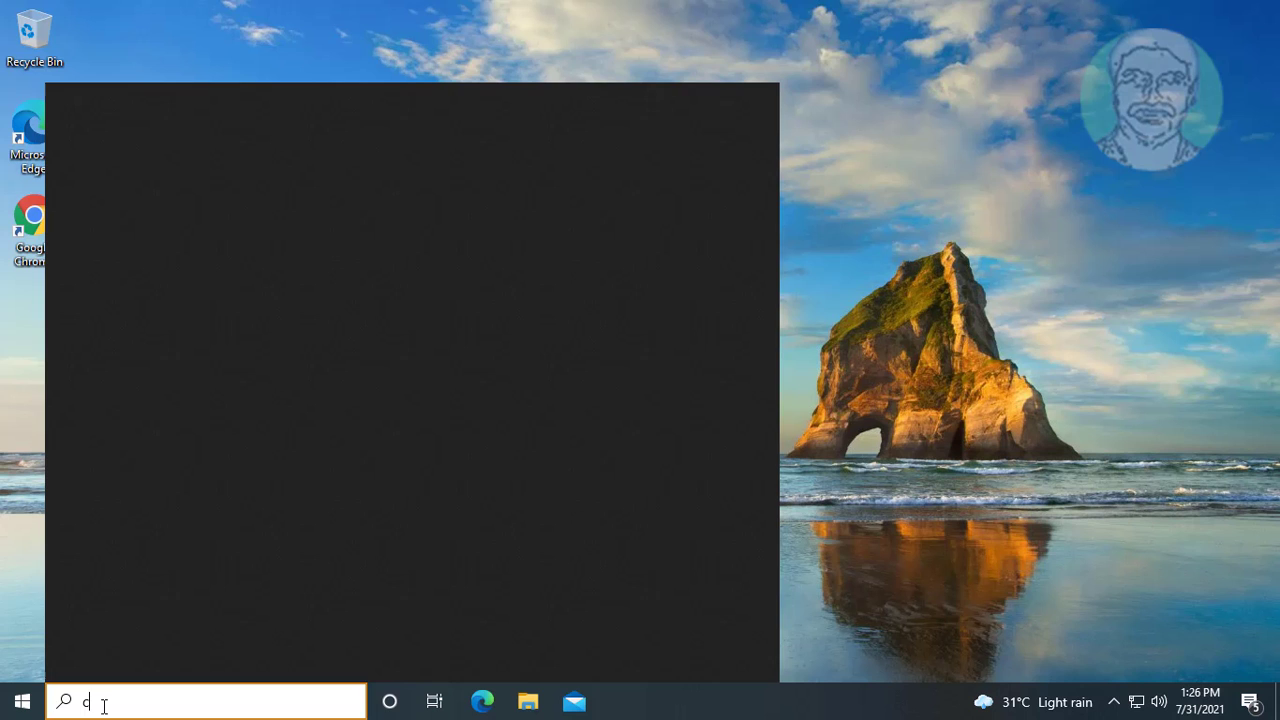
type("cmd")
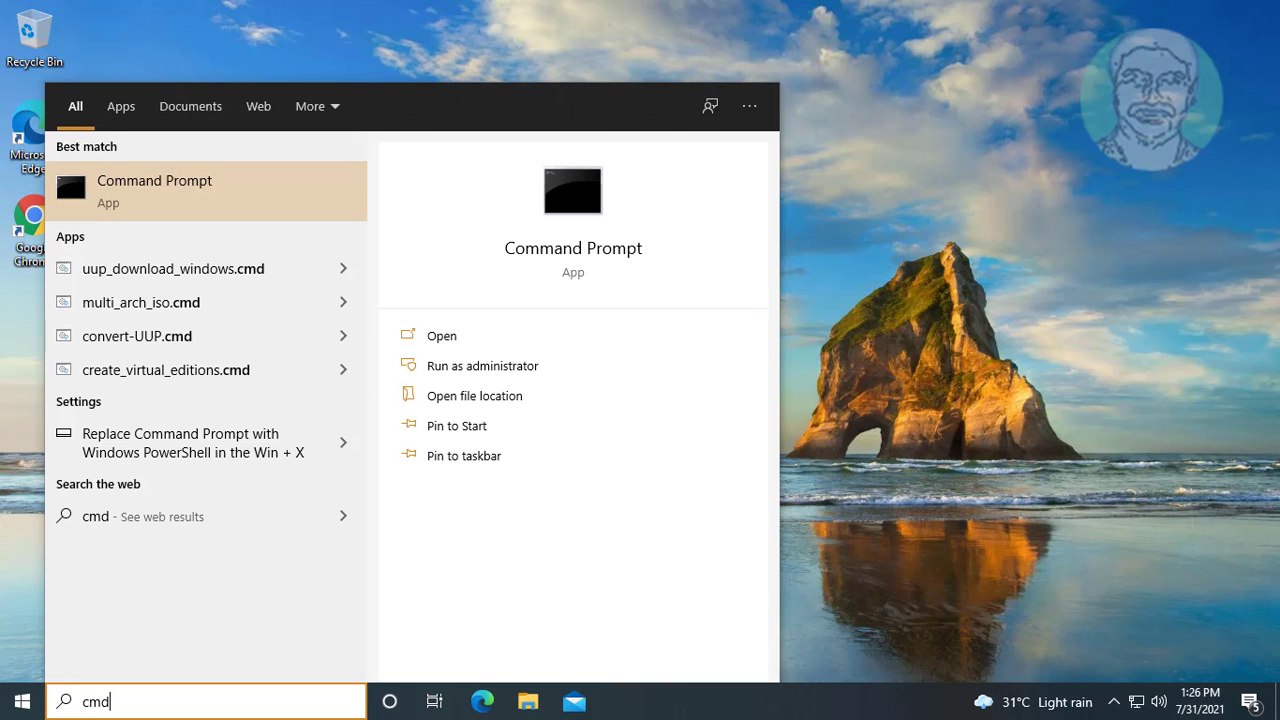
right_click(188, 192)
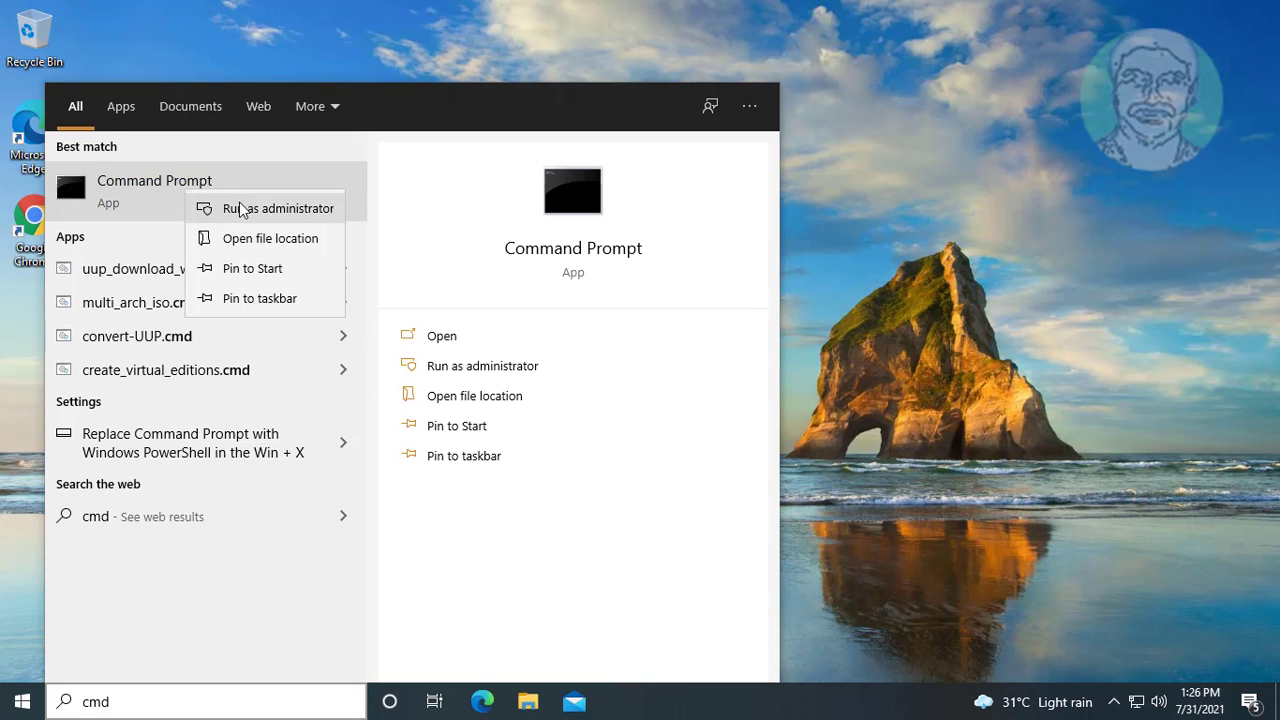
left_click(202, 206)
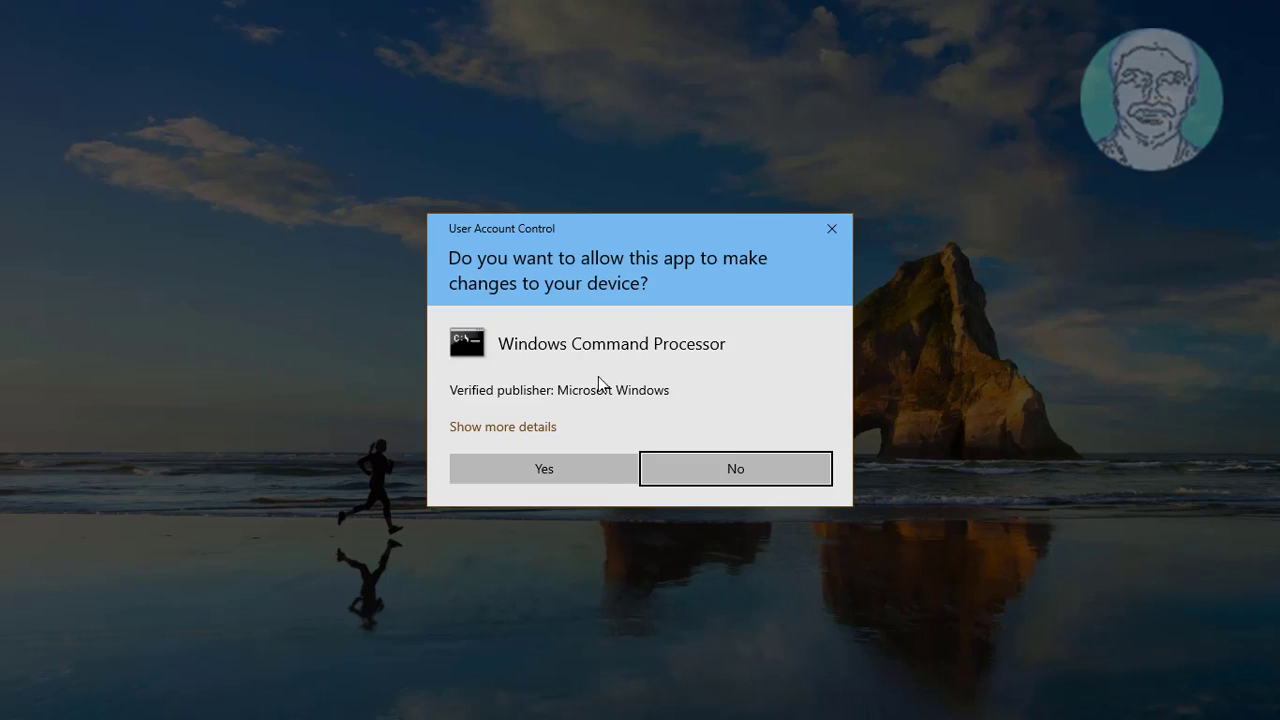
left_click(601, 483)
- Run wsreset in the administrator Command Prompt, then exit it
type("wsreset")
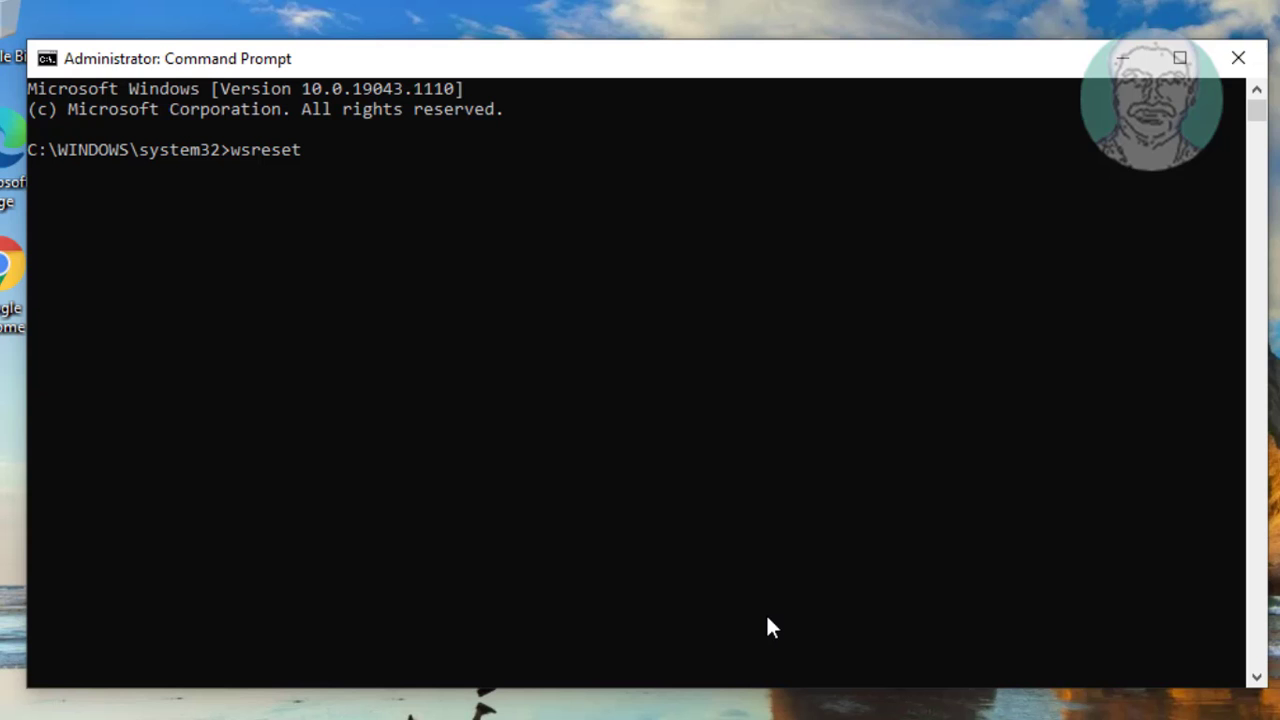
key("Return")
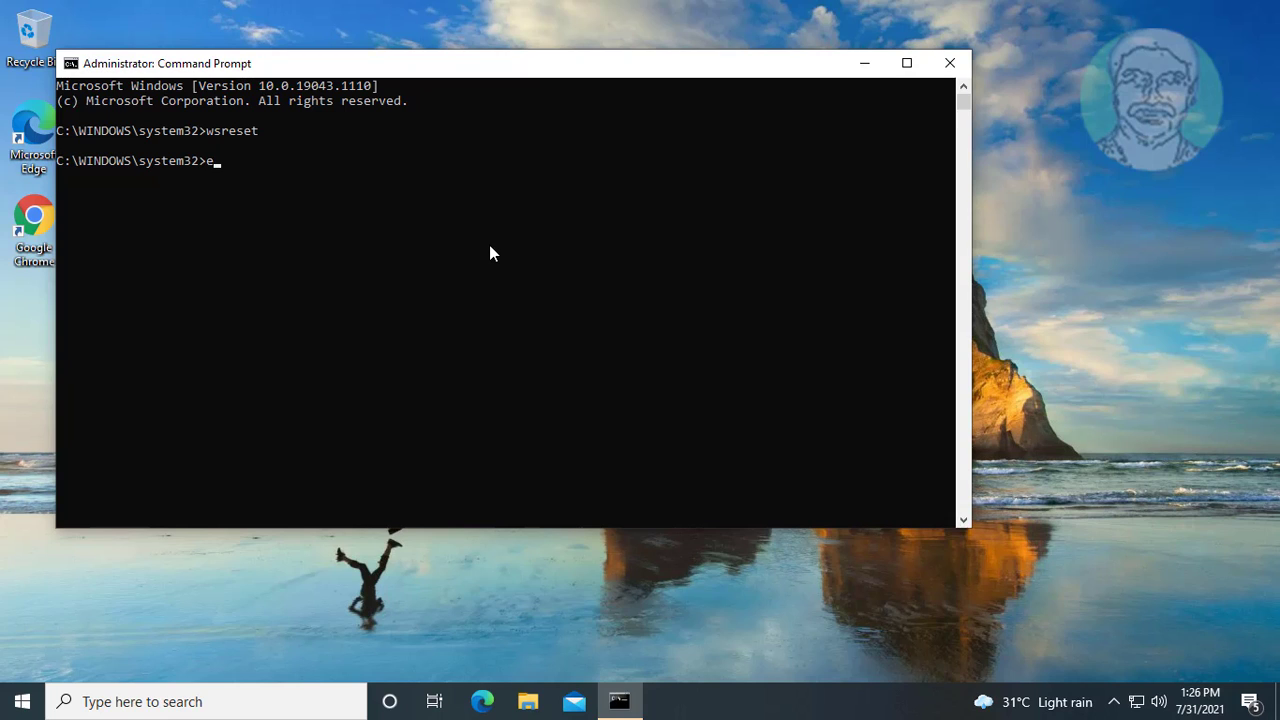
type("t")
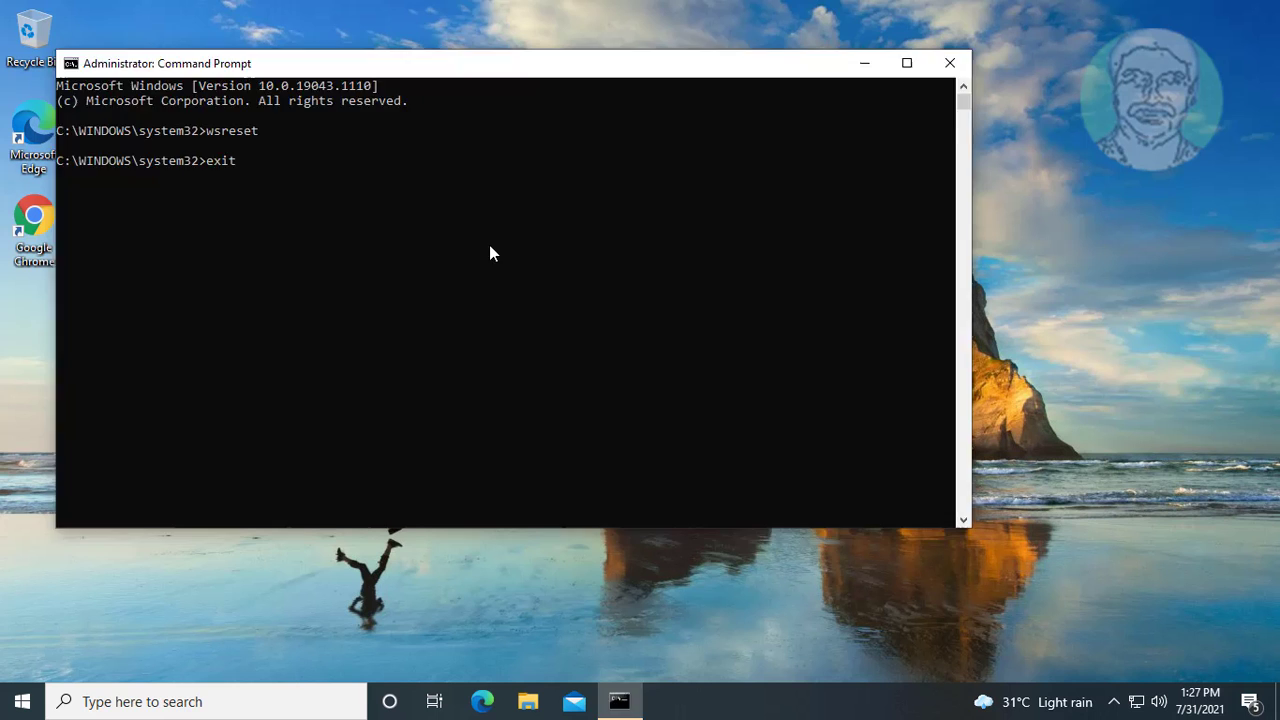
key("Return")
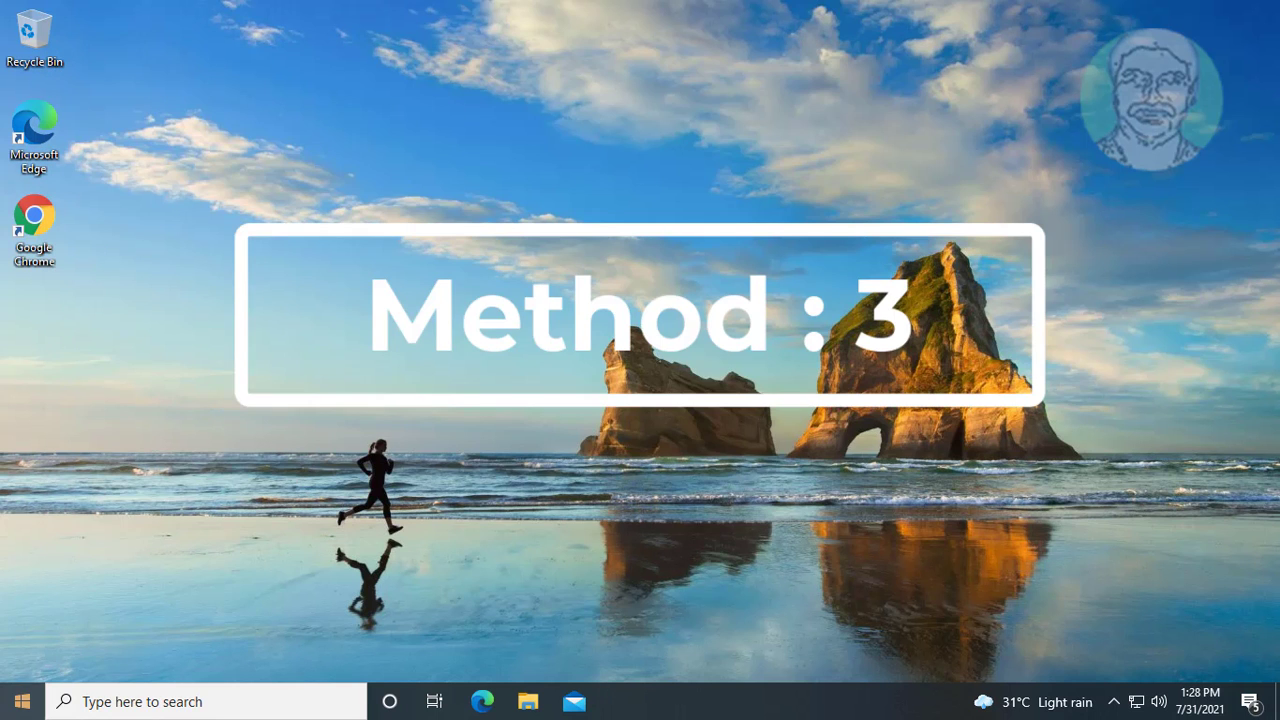
- Filter Settings > Apps & features by 'store' and select the Microsoft Store entry
left_click(22, 701)
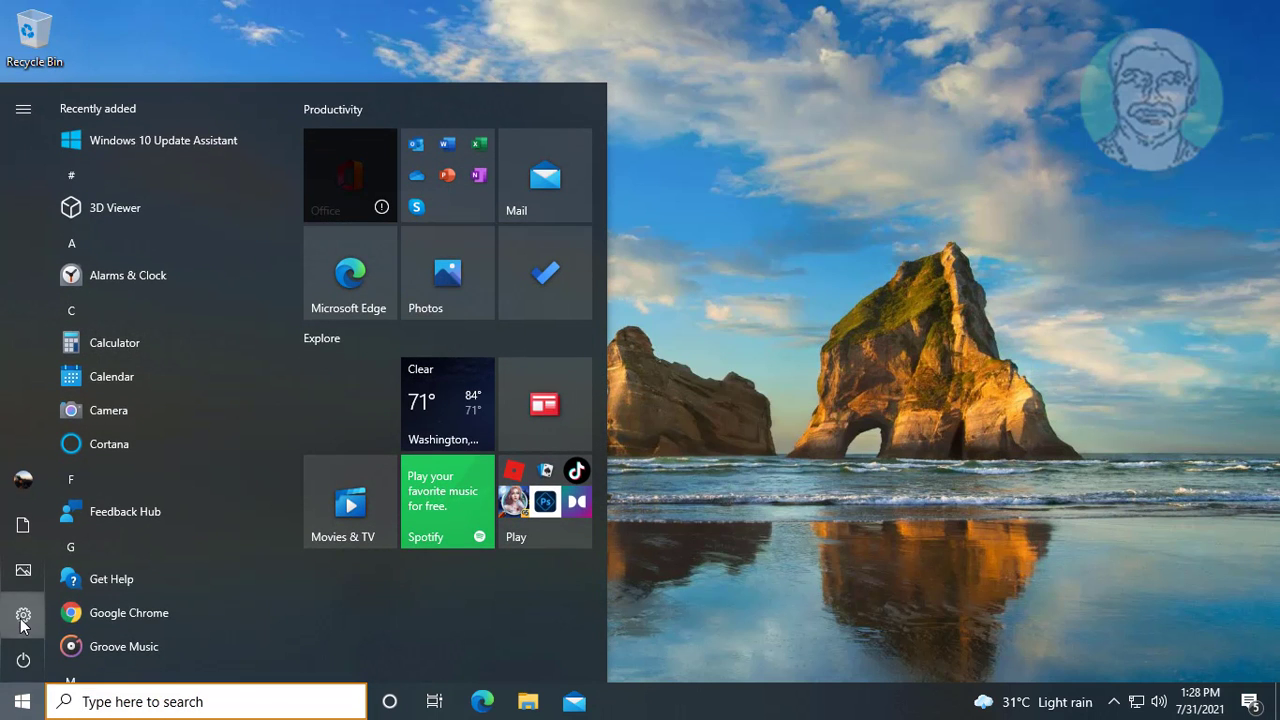
left_click(22, 616)
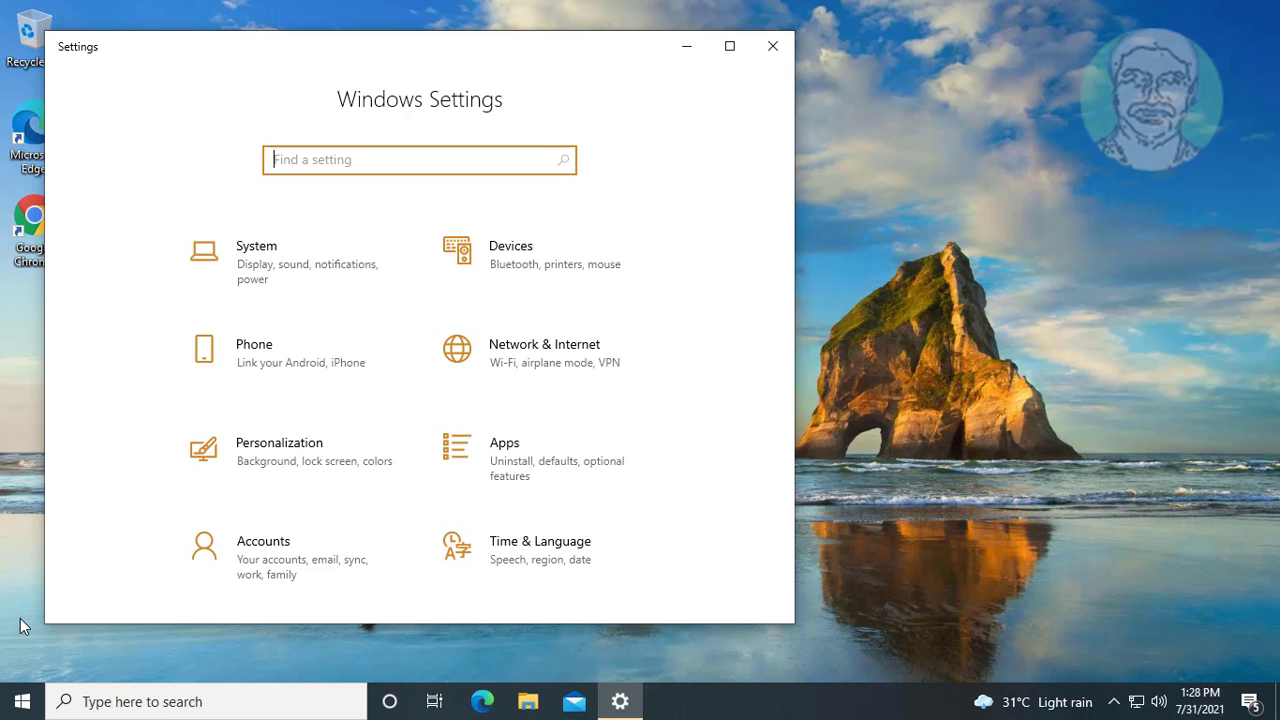
left_click(588, 468)
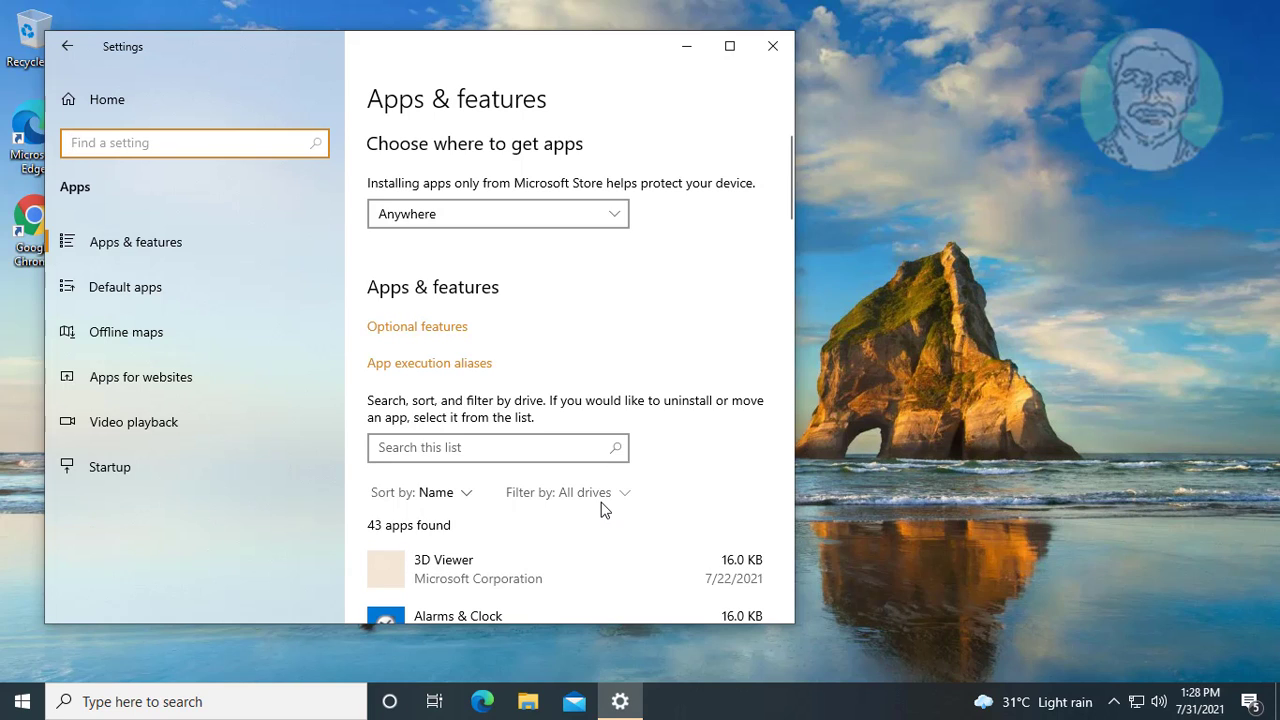
left_click(152, 250)
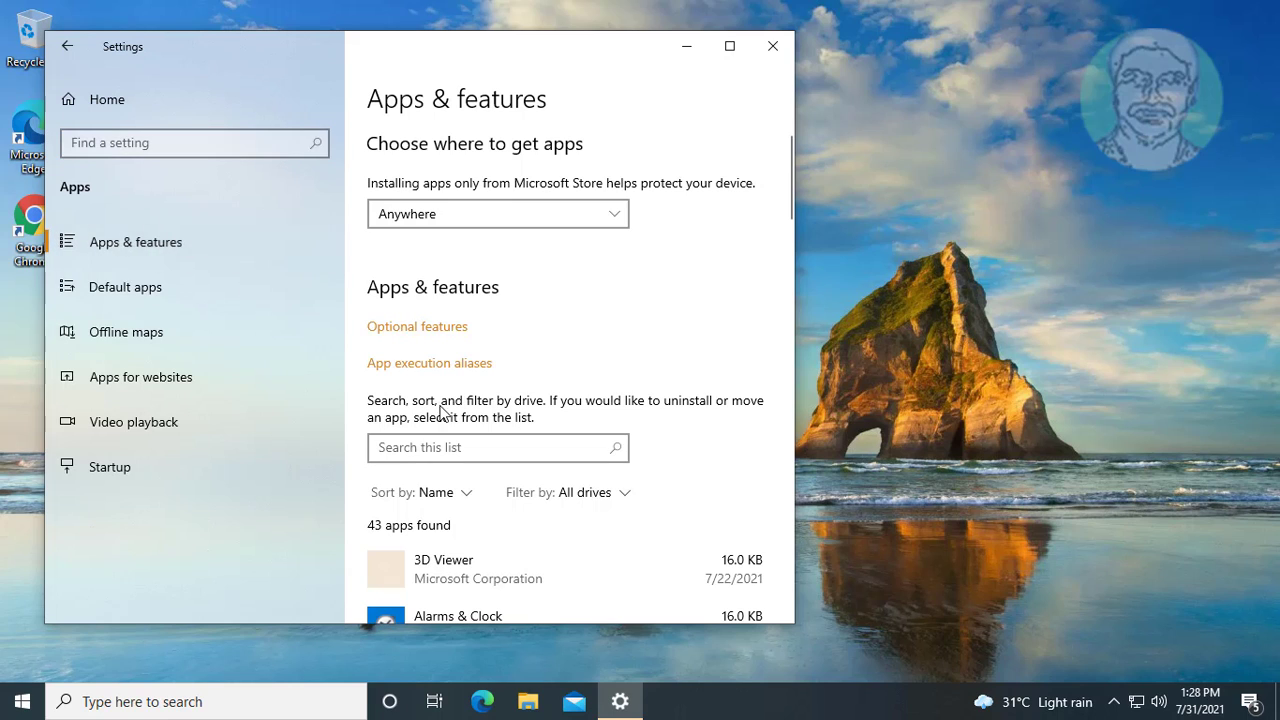
left_click(464, 447)
type("st")
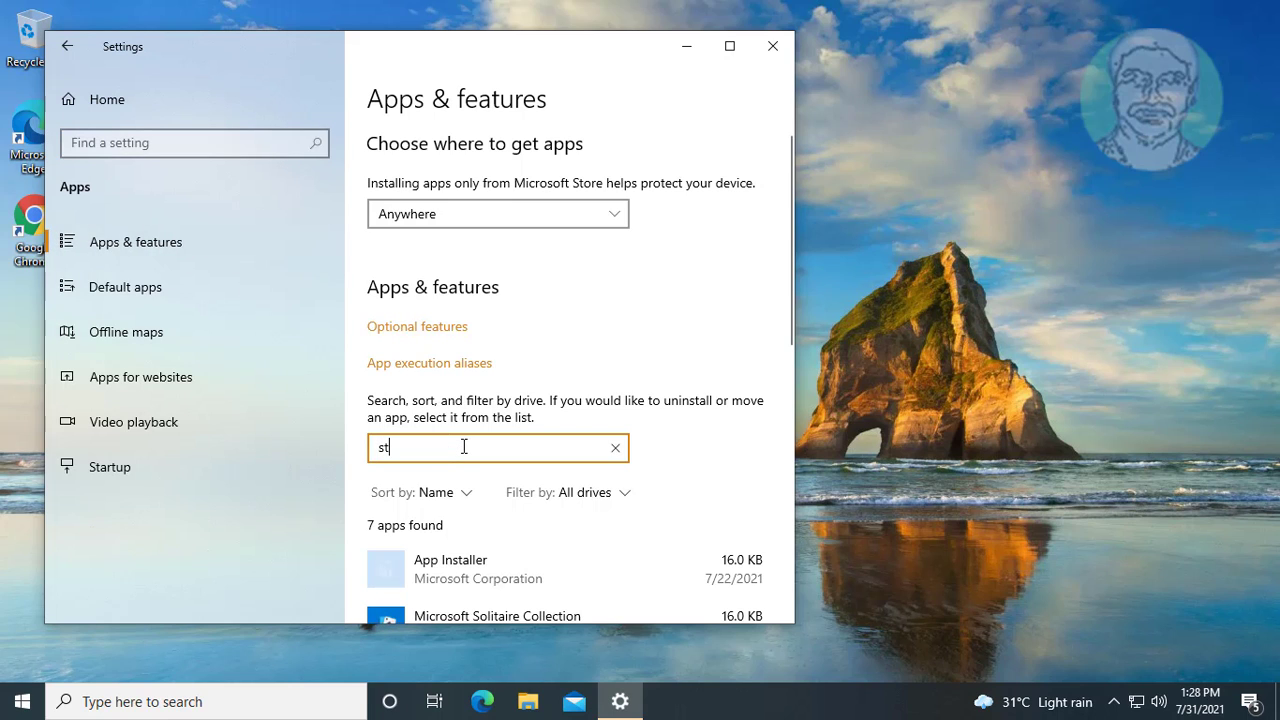
type("ore")
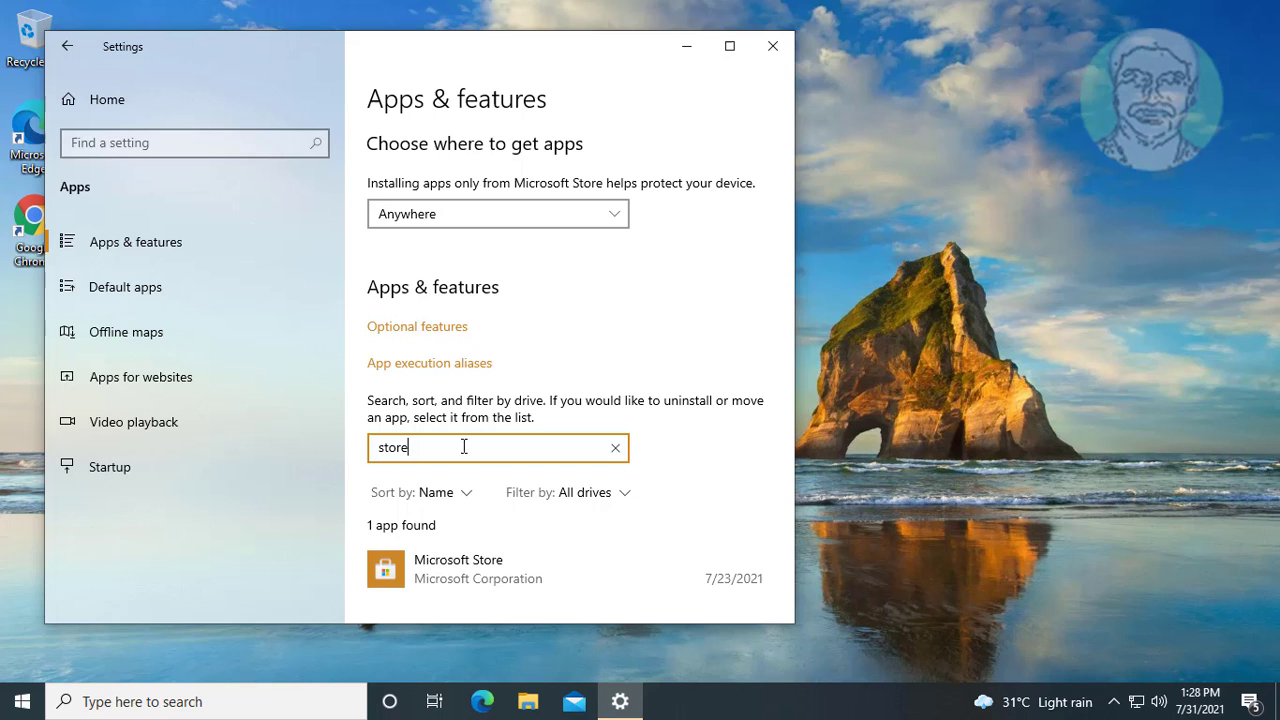
scroll(491, 461, "down", 2)
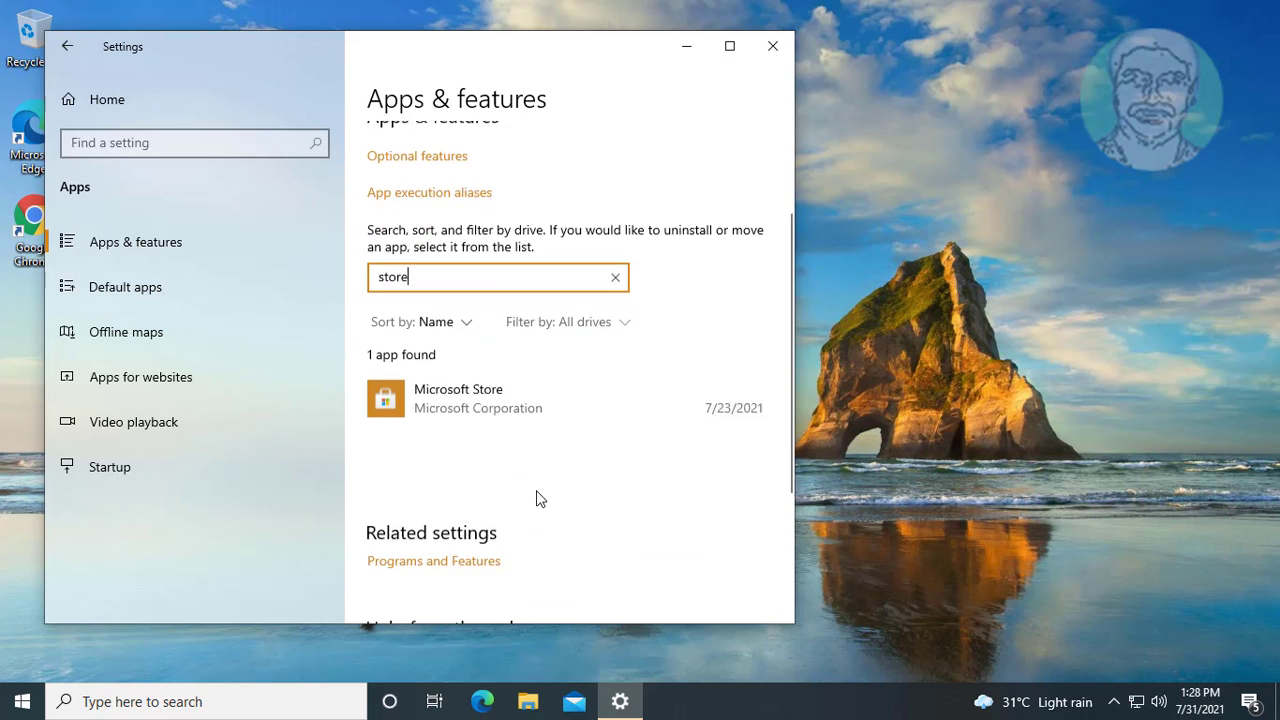
left_click(479, 398)
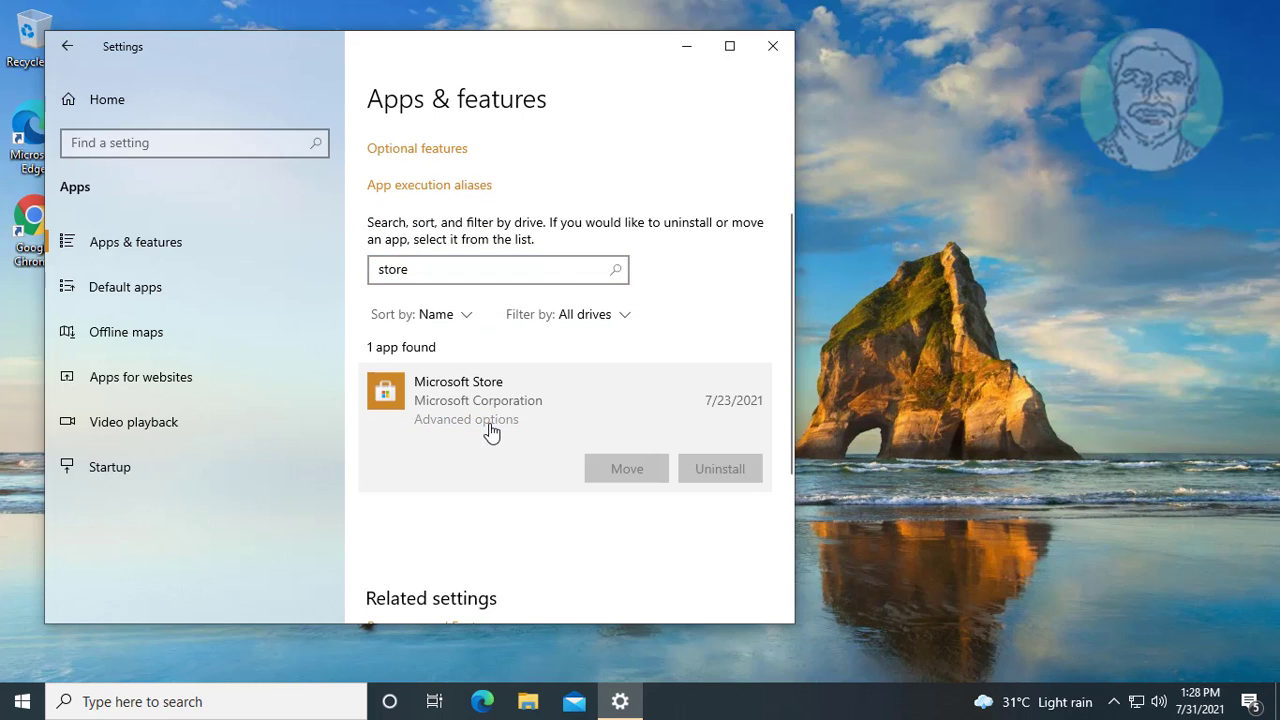
- Reset Microsoft Store from its Advanced options, confirming the reset
left_click(491, 432)
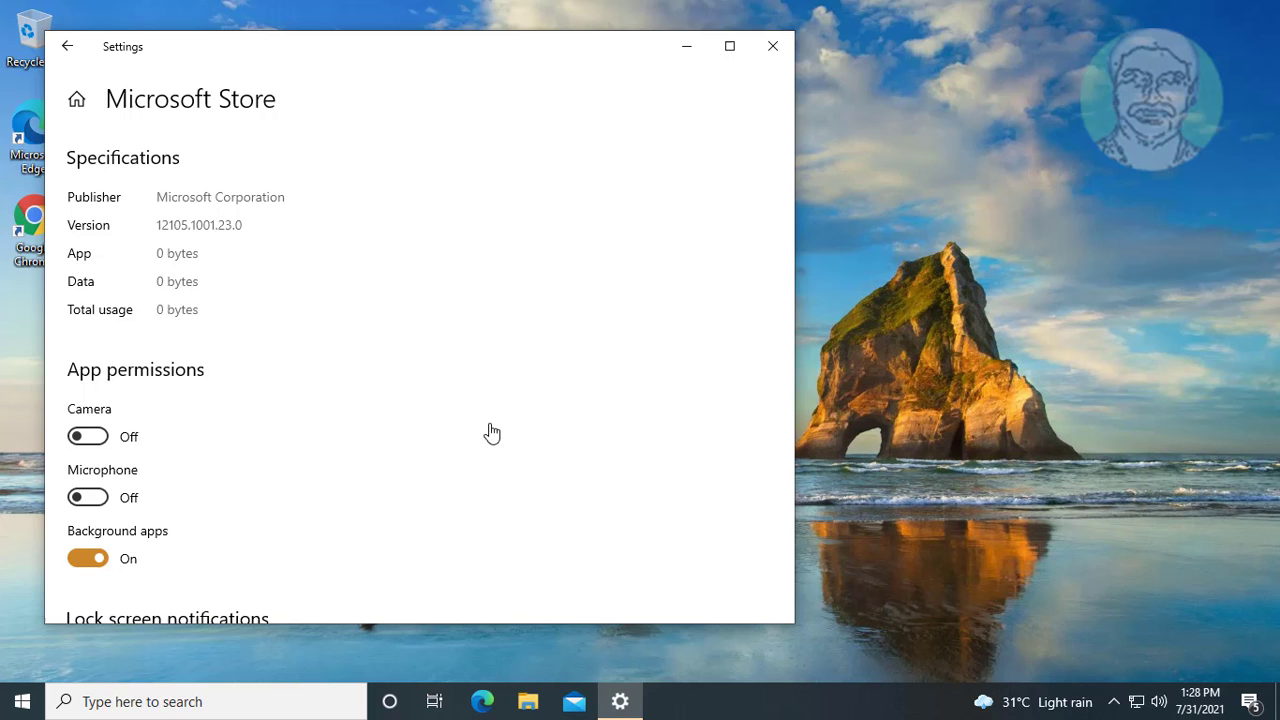
scroll(491, 432, "down", 10)
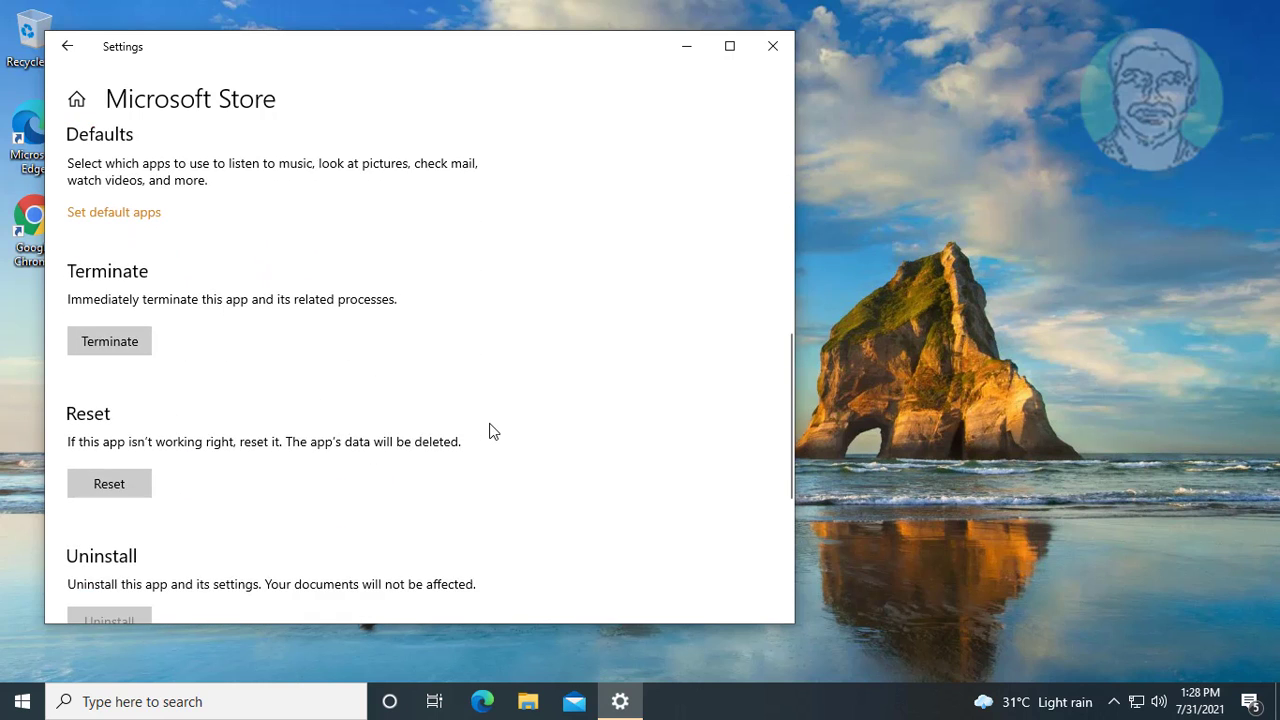
left_click(110, 409)
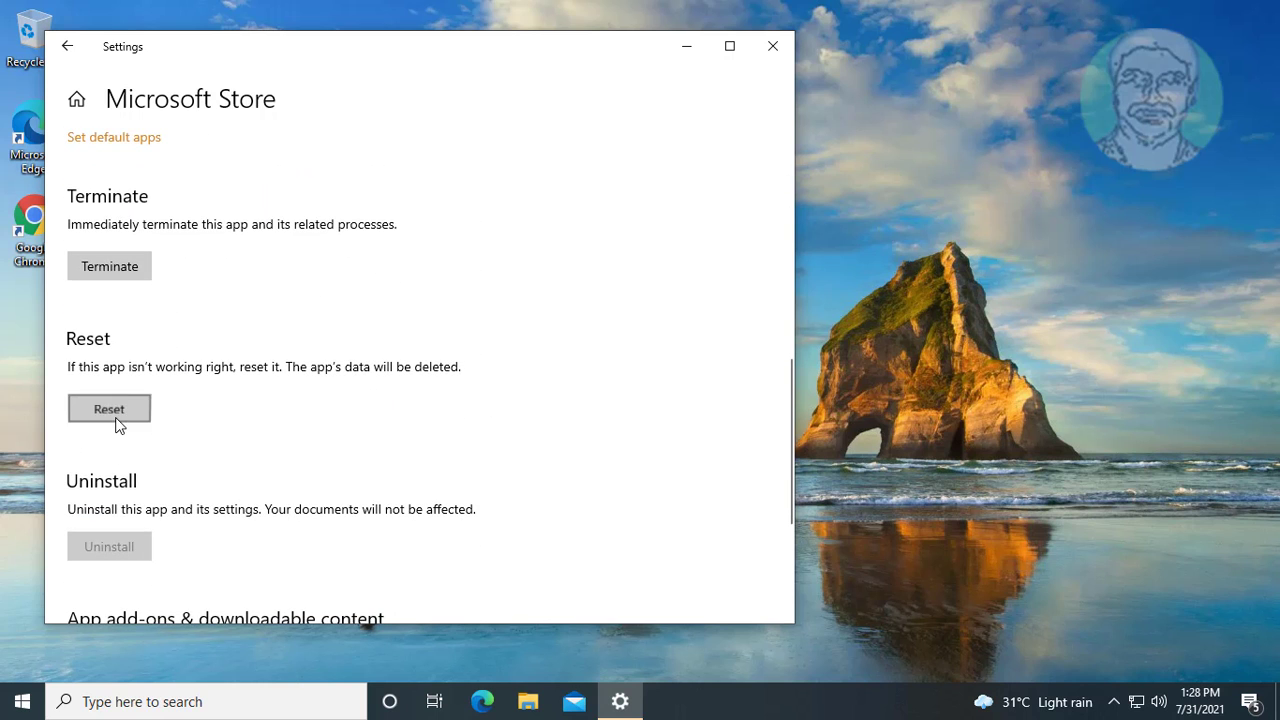
left_click(271, 368)
- Return to the Settings home page and close Settings
left_click(79, 48)
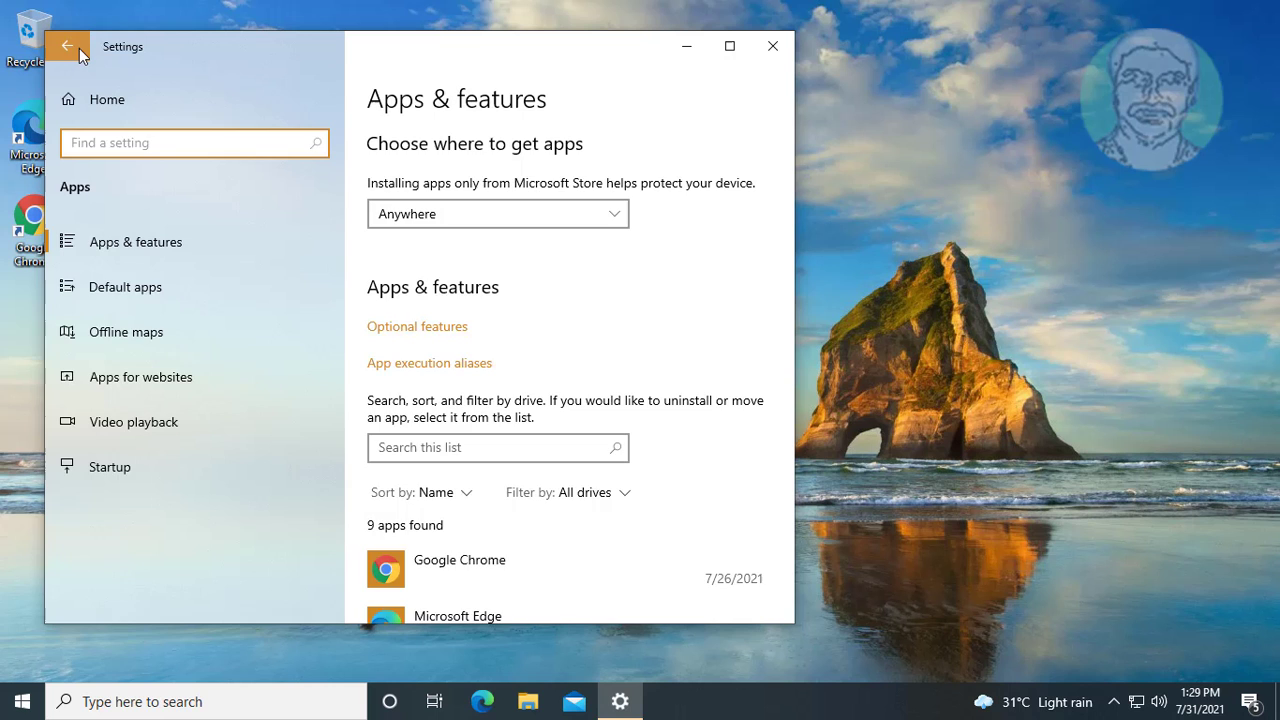
left_click(79, 48)
left_click(770, 50)
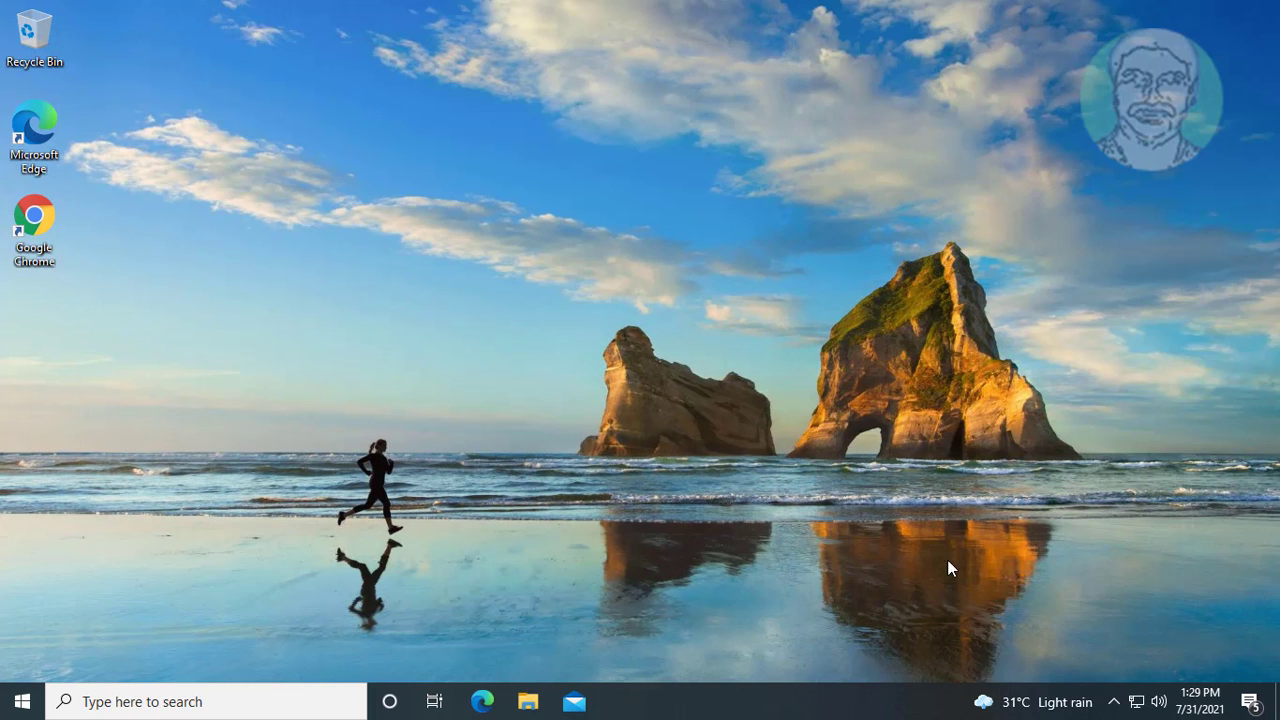
- Search for powershell and launch Windows PowerShell as administrator, approving the UAC prompt
left_click(118, 701)
type("po")
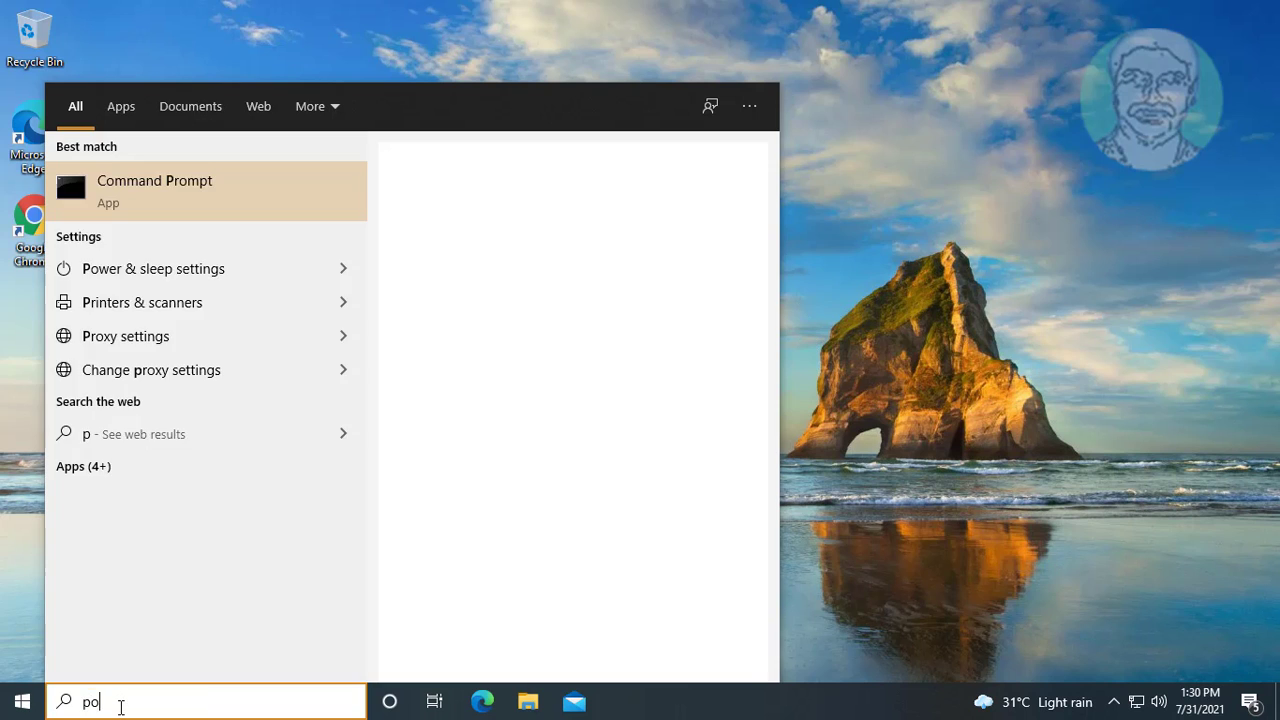
type("wershell")
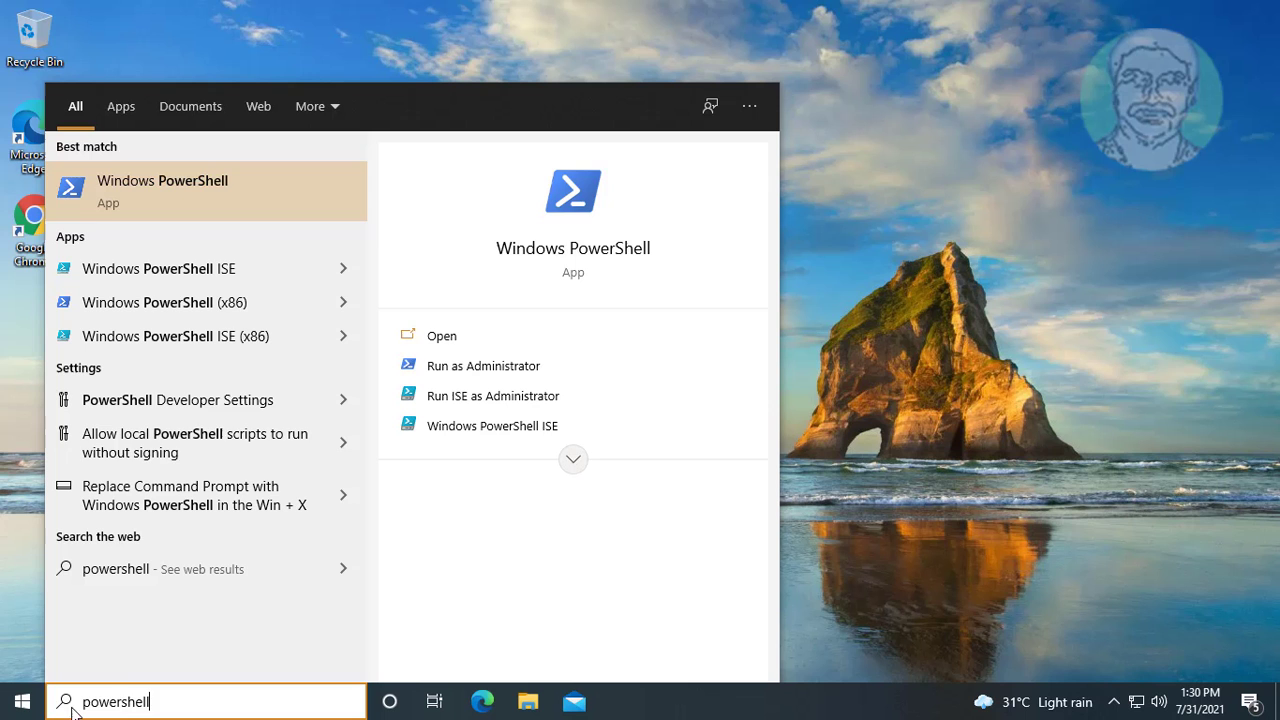
right_click(162, 173)
left_click(229, 192)
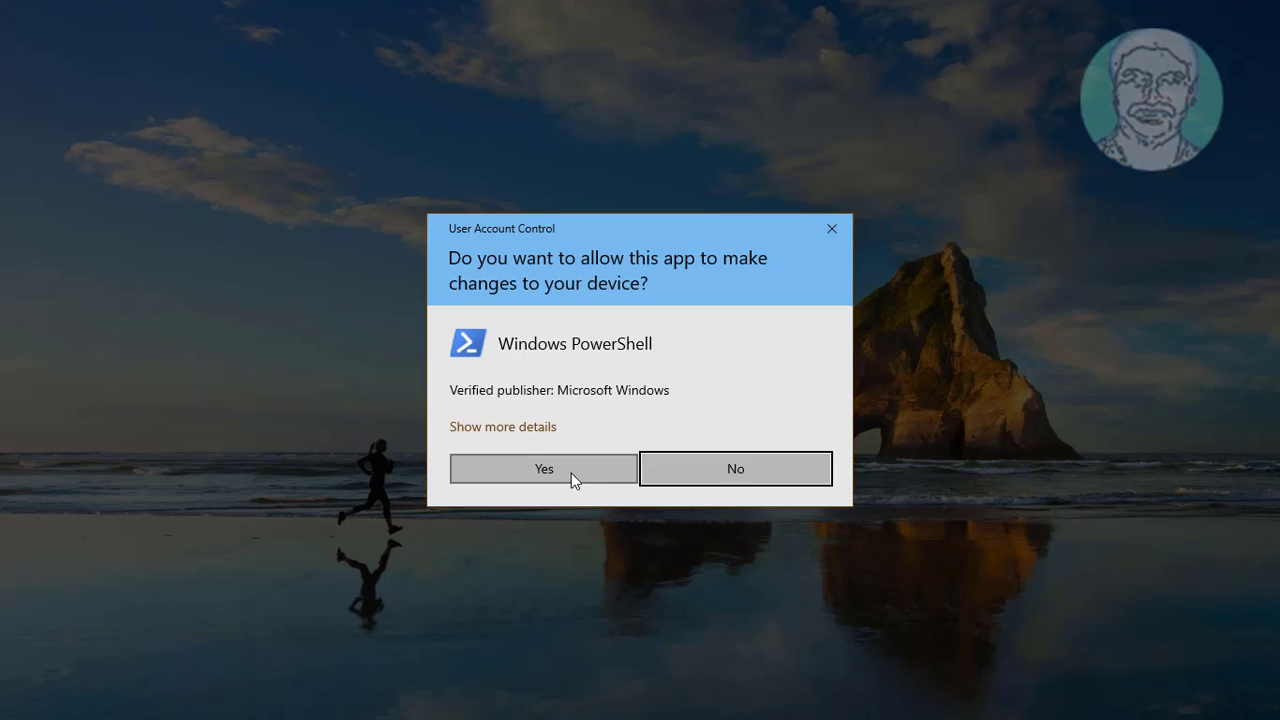
left_click(571, 473)
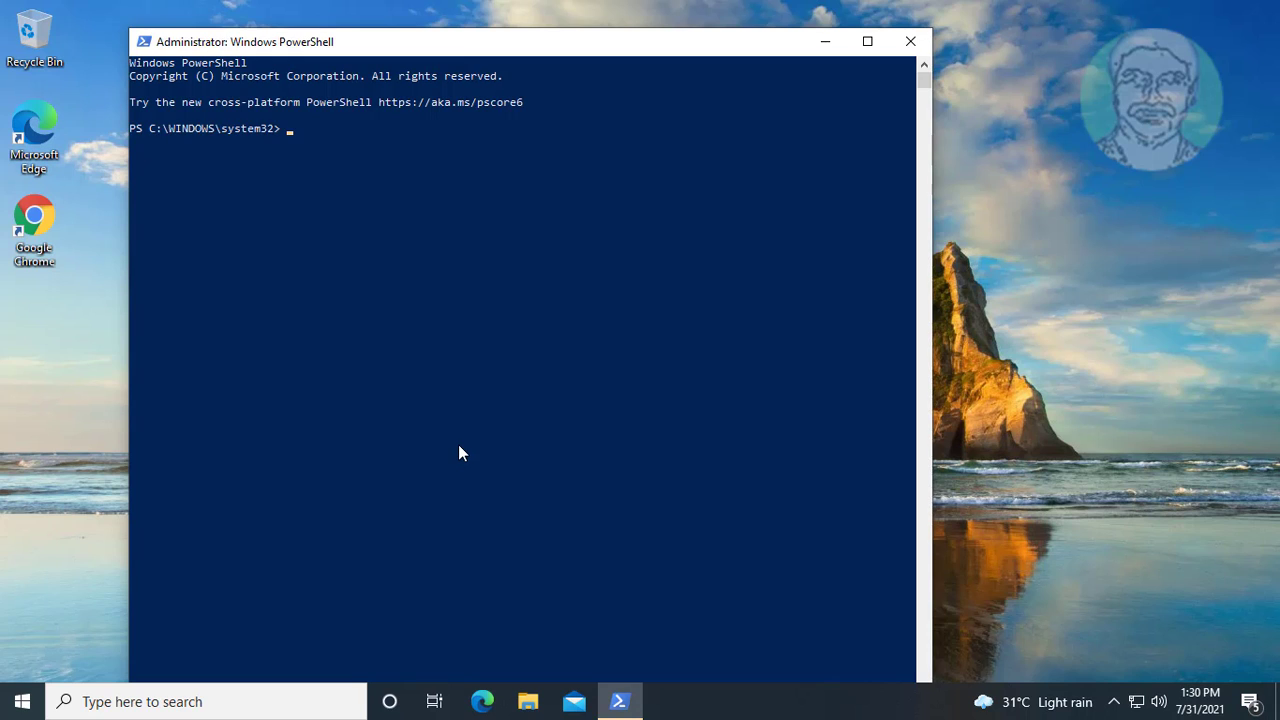
- Paste and run the Get-AppXPackage command re-registering WindowsStore for all users
left_click(144, 42)
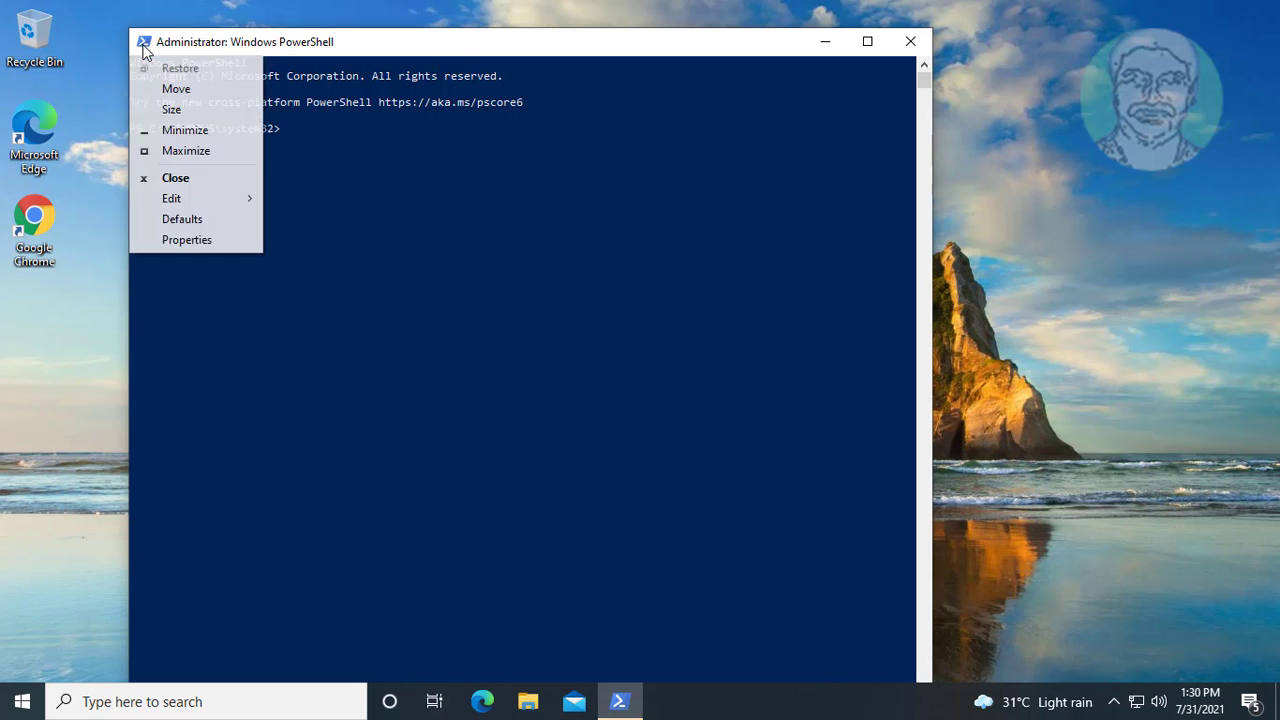
mouse_move(250, 198)
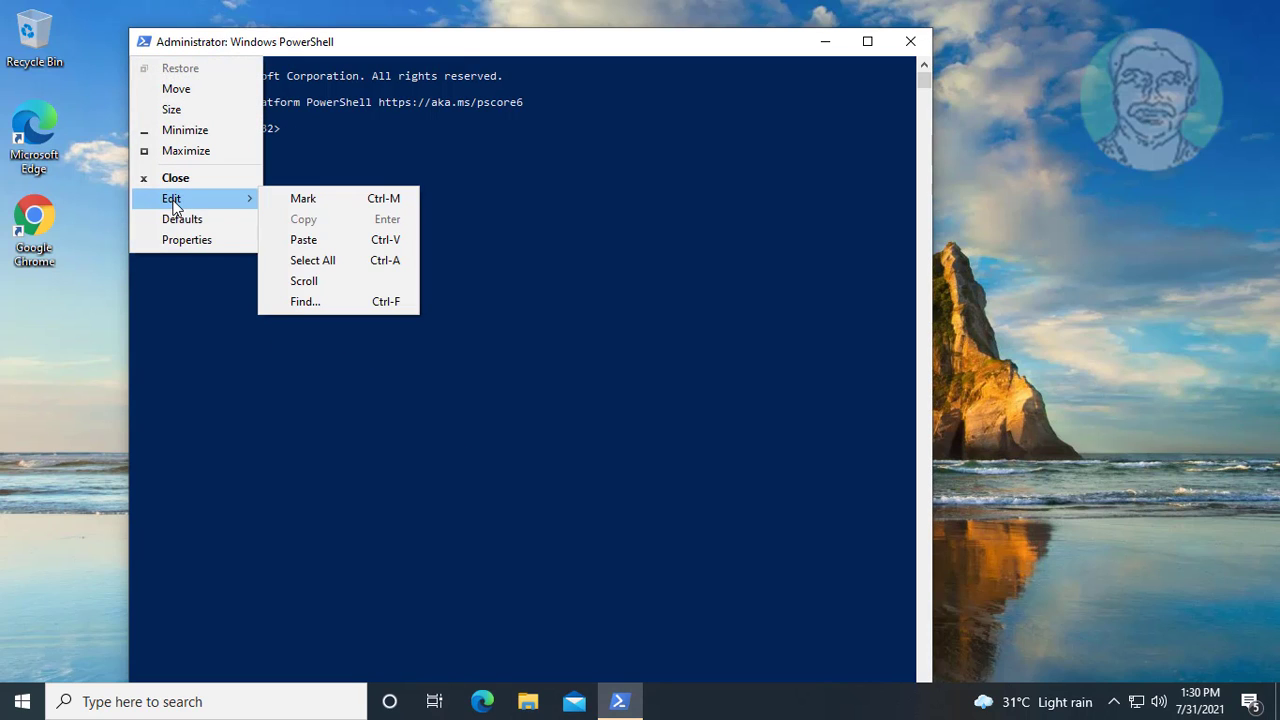
left_click(309, 238)
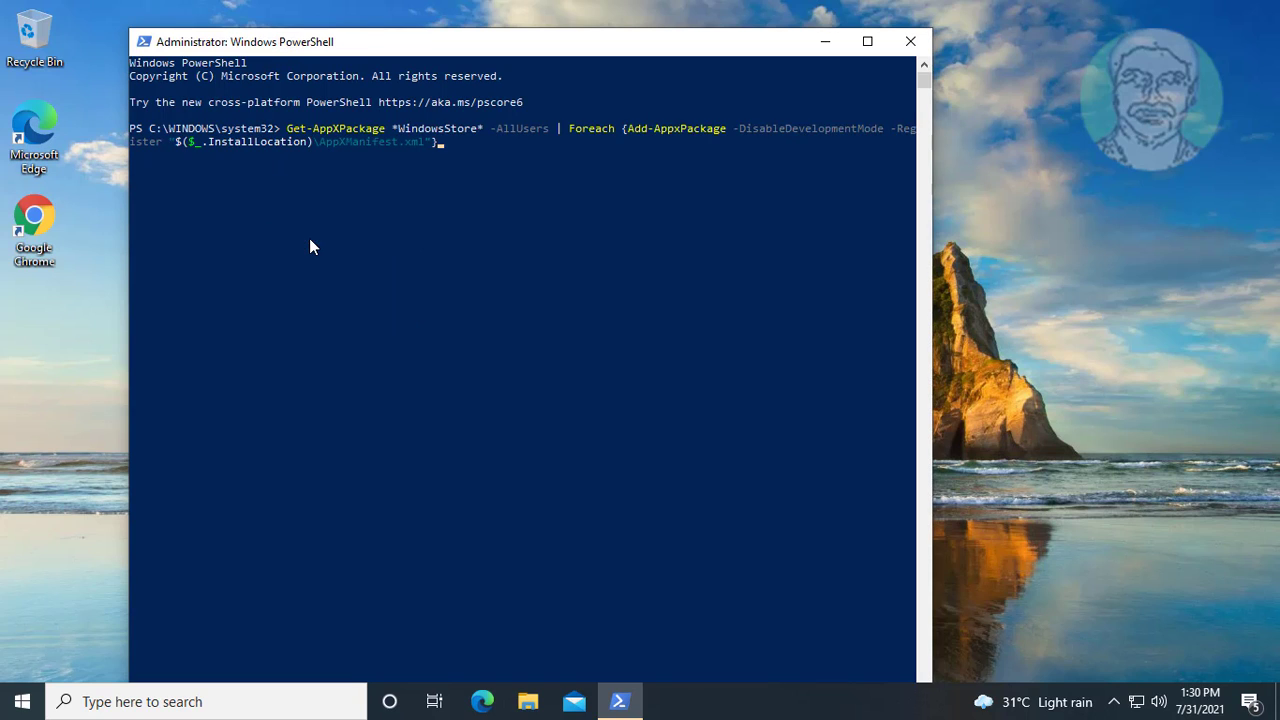
key("Return")
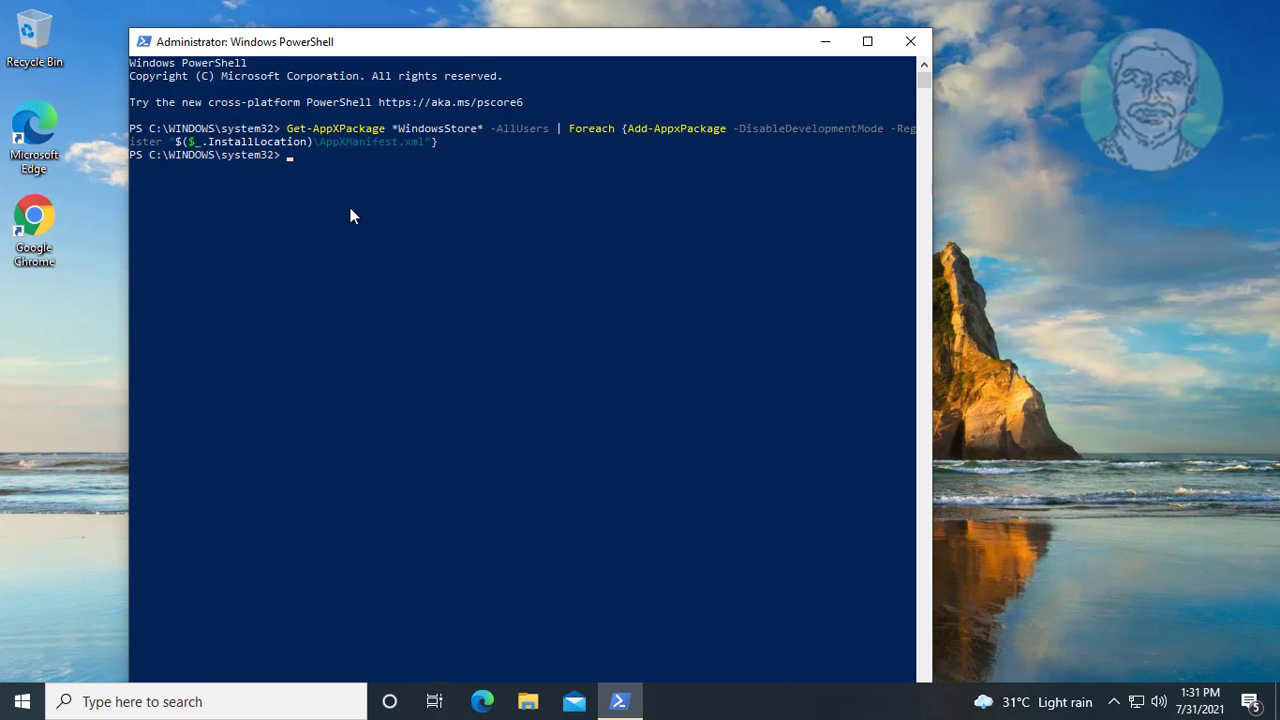
- Close PowerShell with exit and launch Command Prompt as administrator
type("exit")
key("Return")
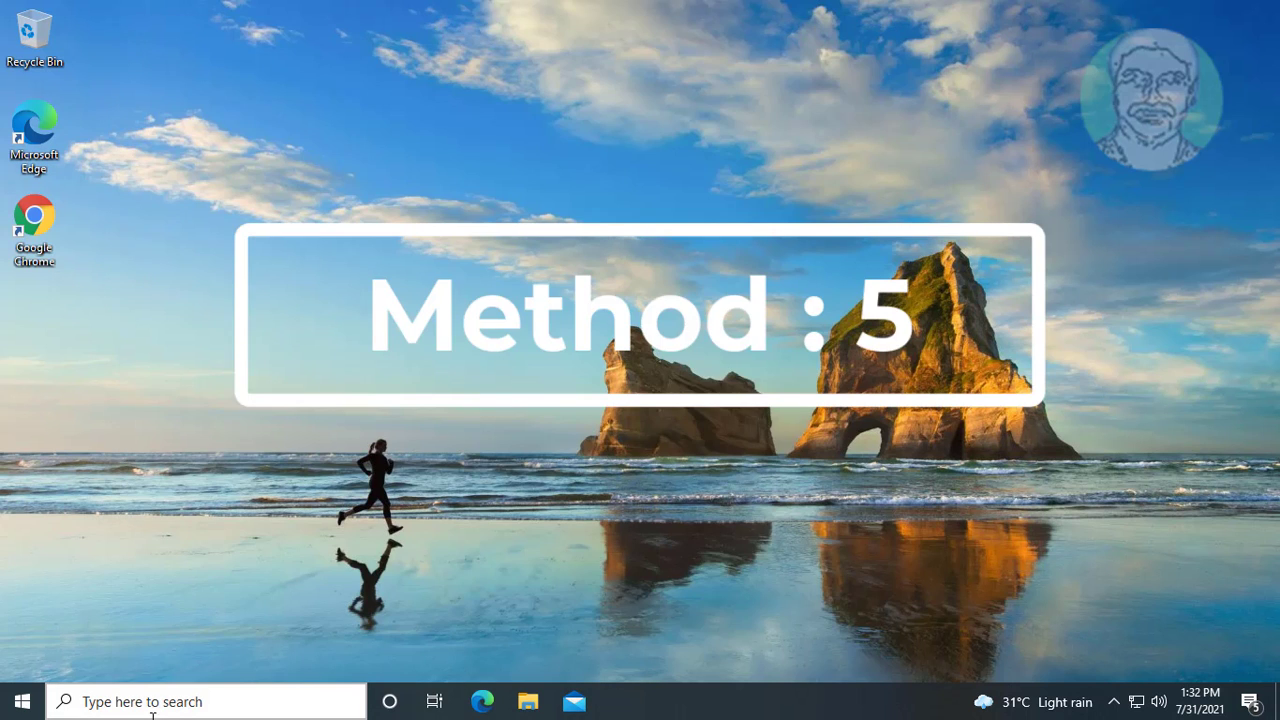
left_click(143, 707)
type("cmd")
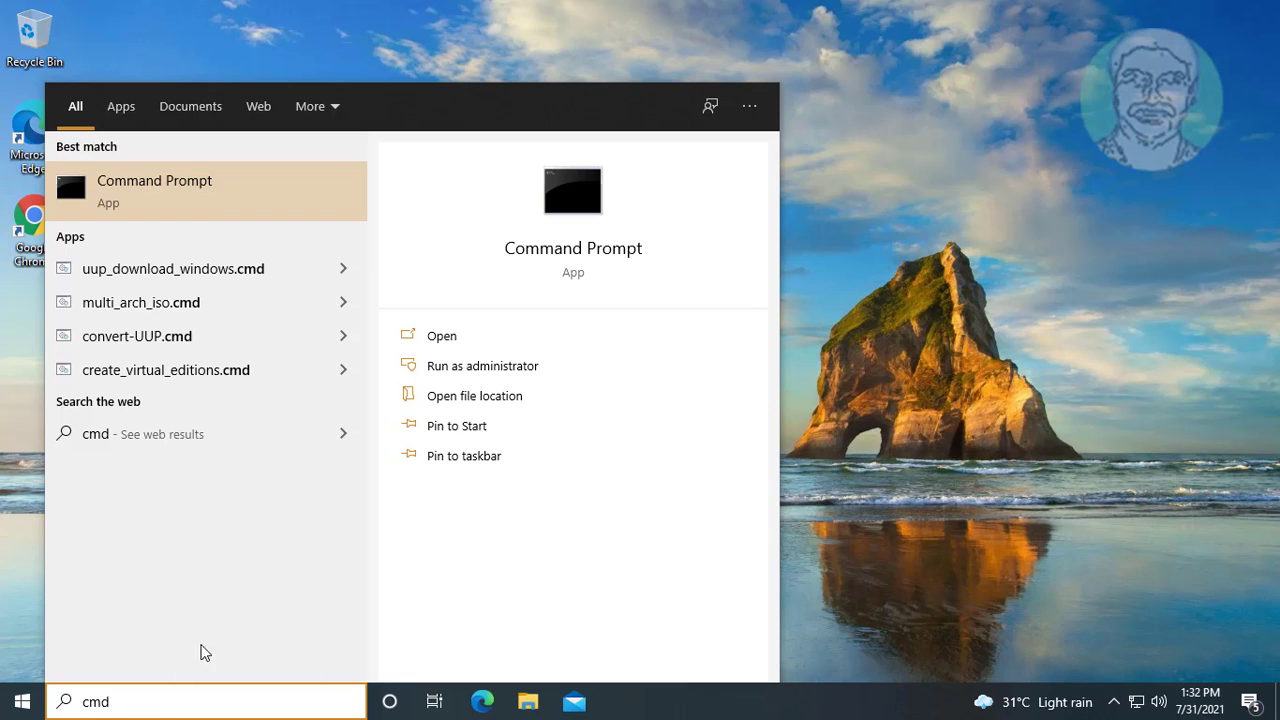
right_click(193, 182)
left_click(229, 200)
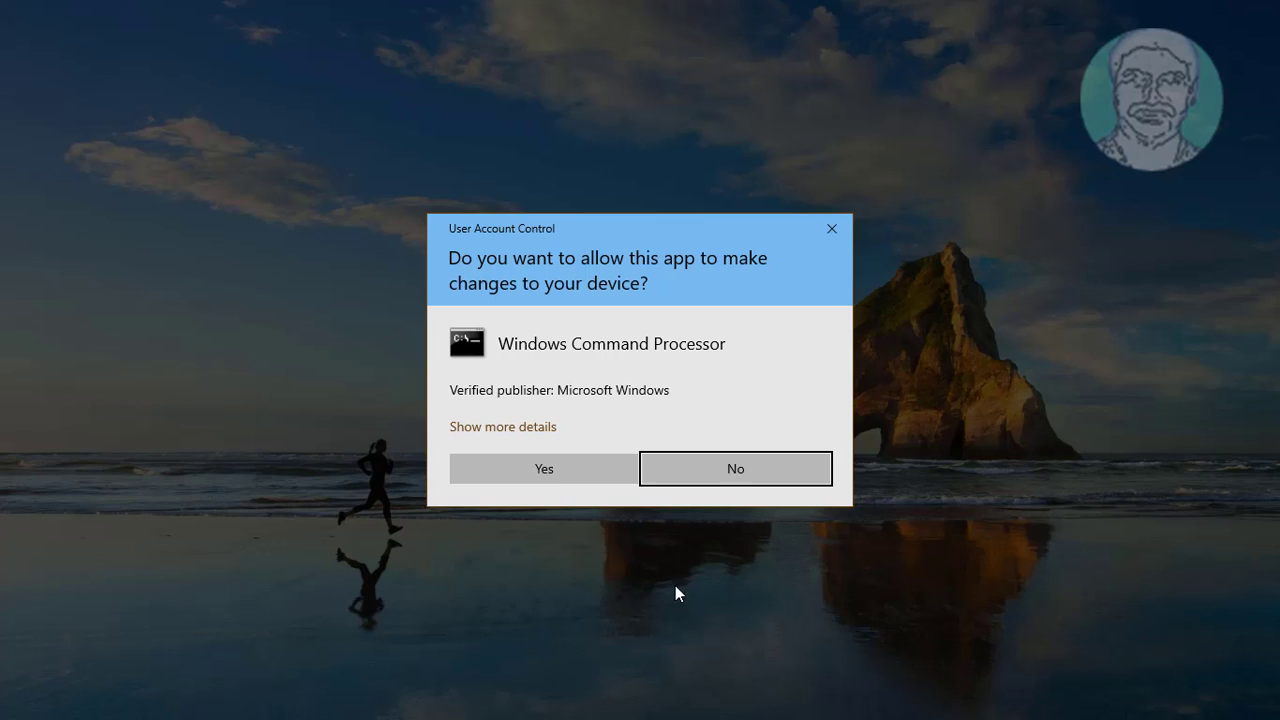
left_click(553, 479)
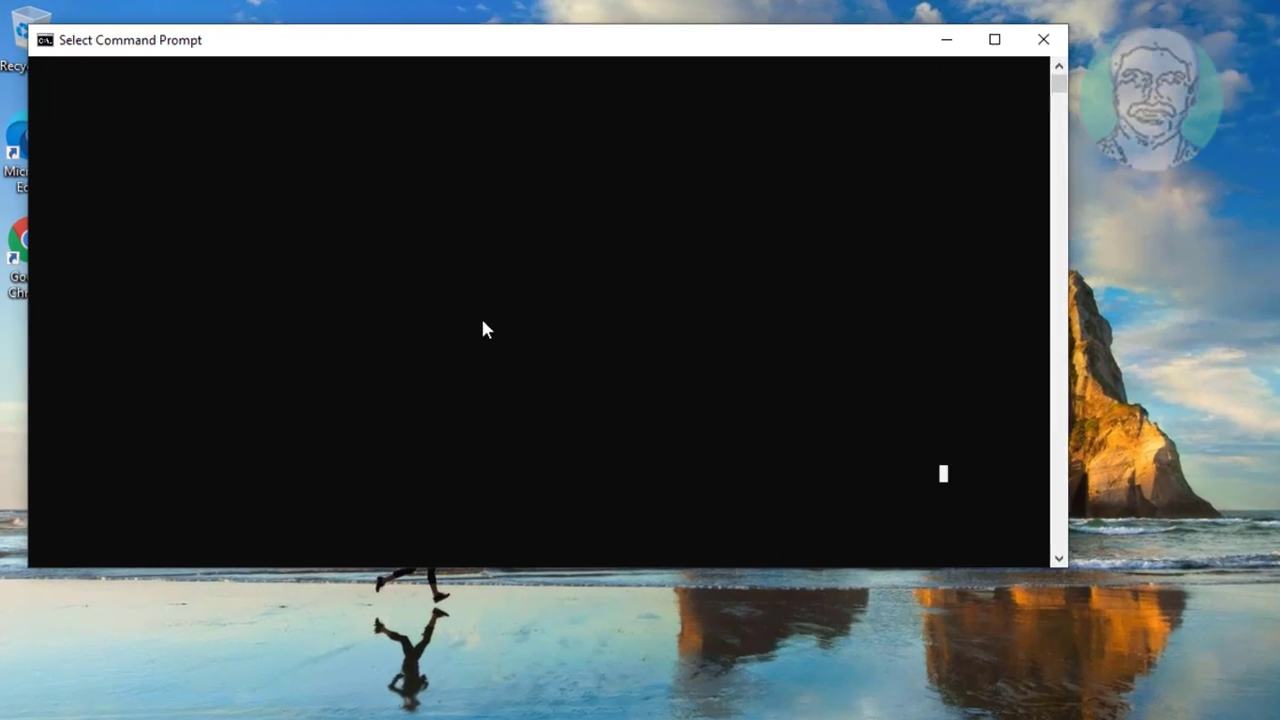
- Run sfc /scannow to find and repair corrupt system files
key("Escape")
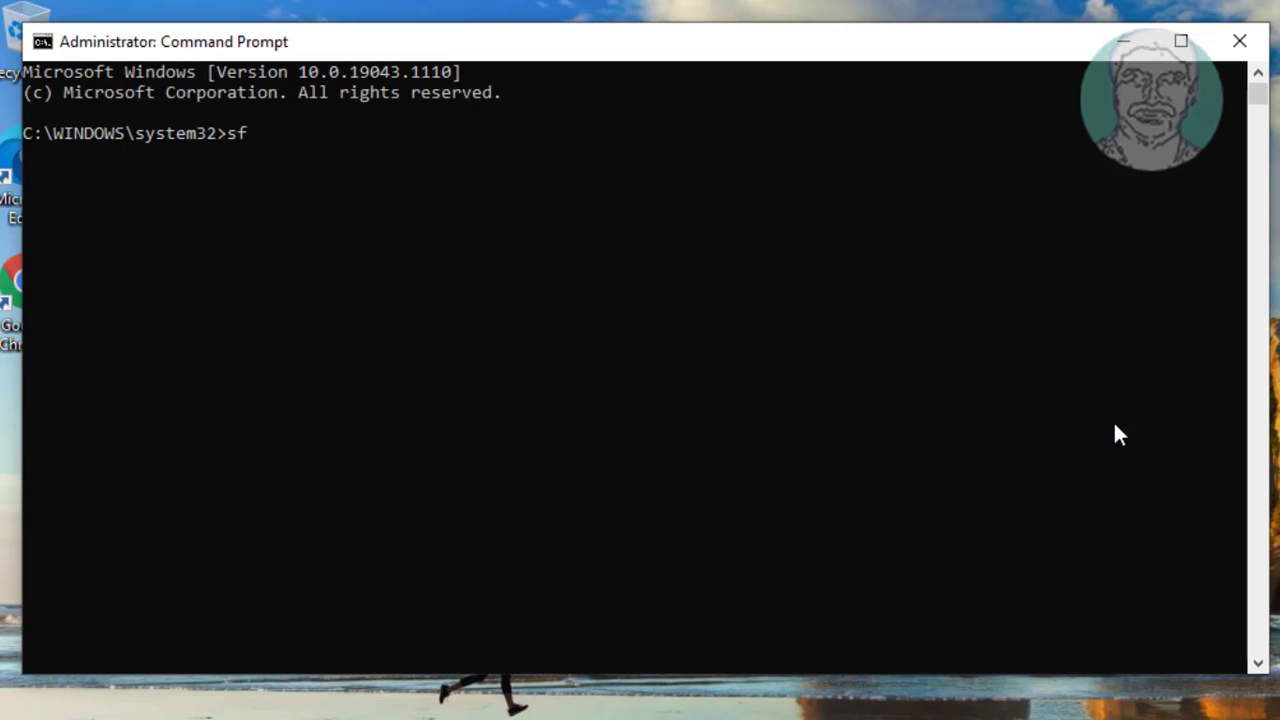
type("sfc /scannow")
key("Return")
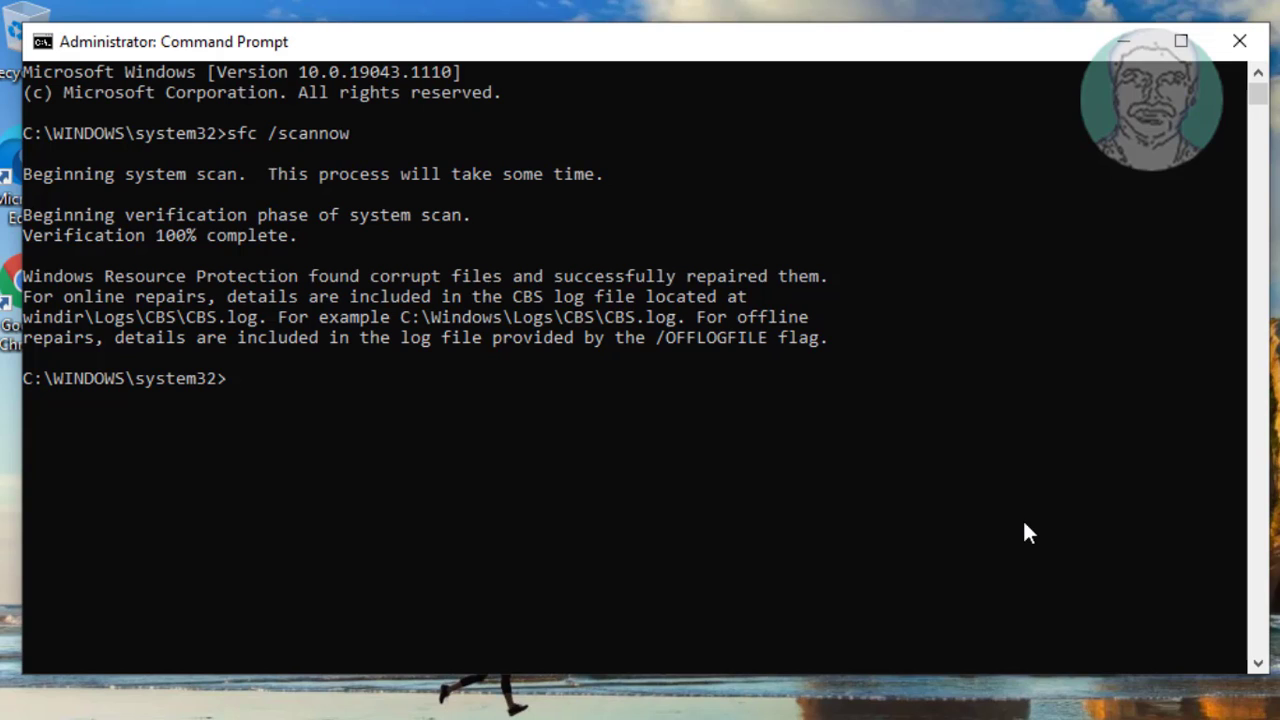
- Run dism.exe /online /cleanup-image /restorehealth, then exit Command Prompt when it finishes
type("dism.exe /online")
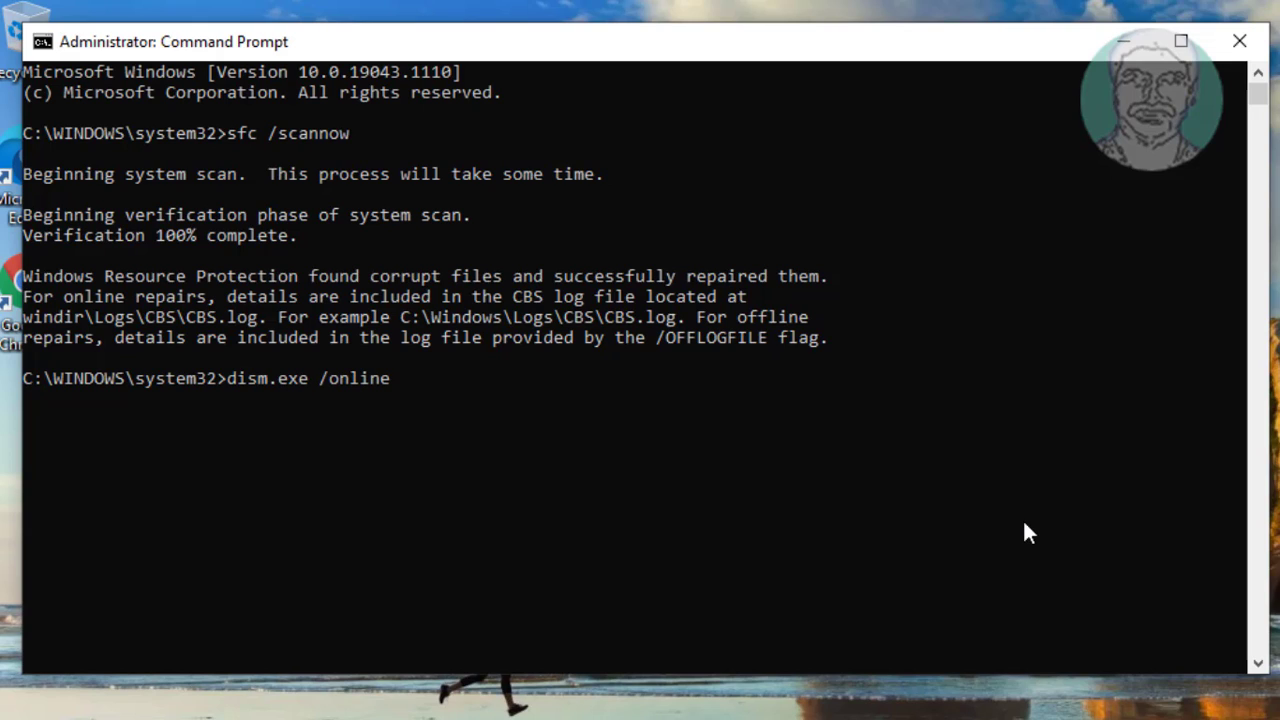
type(" /cleanup-image")
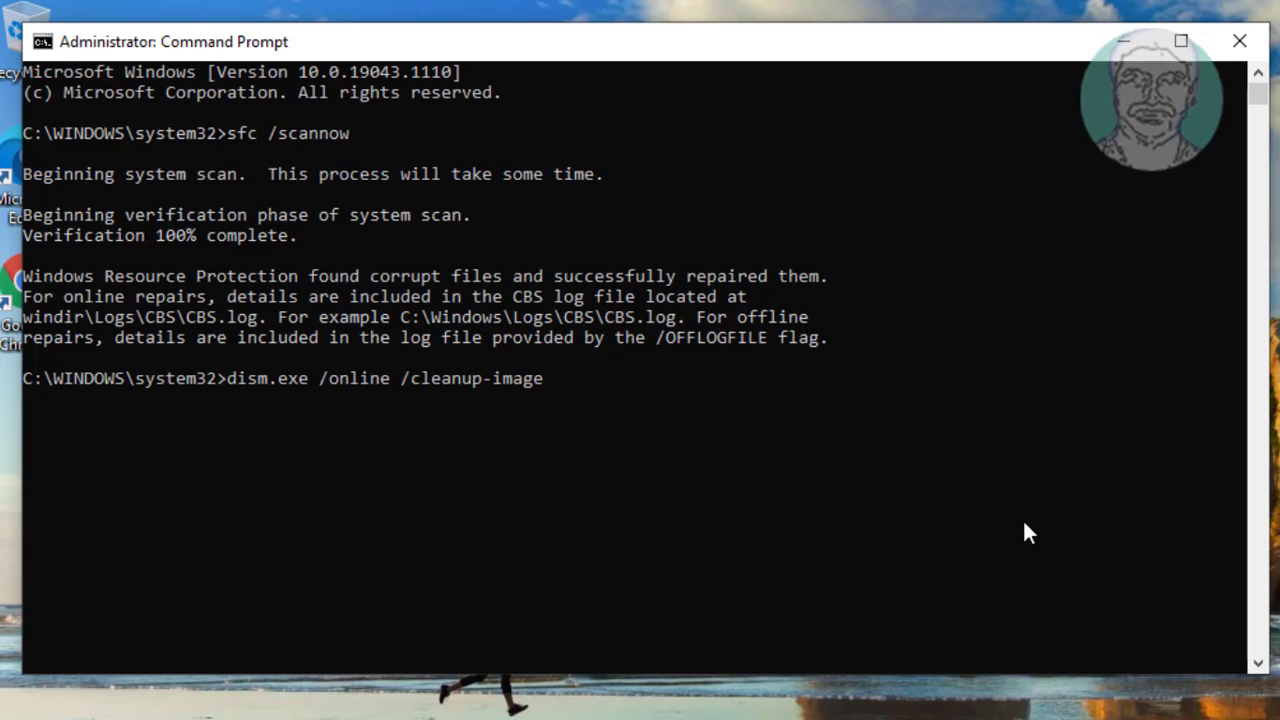
type(" /restorehealt")
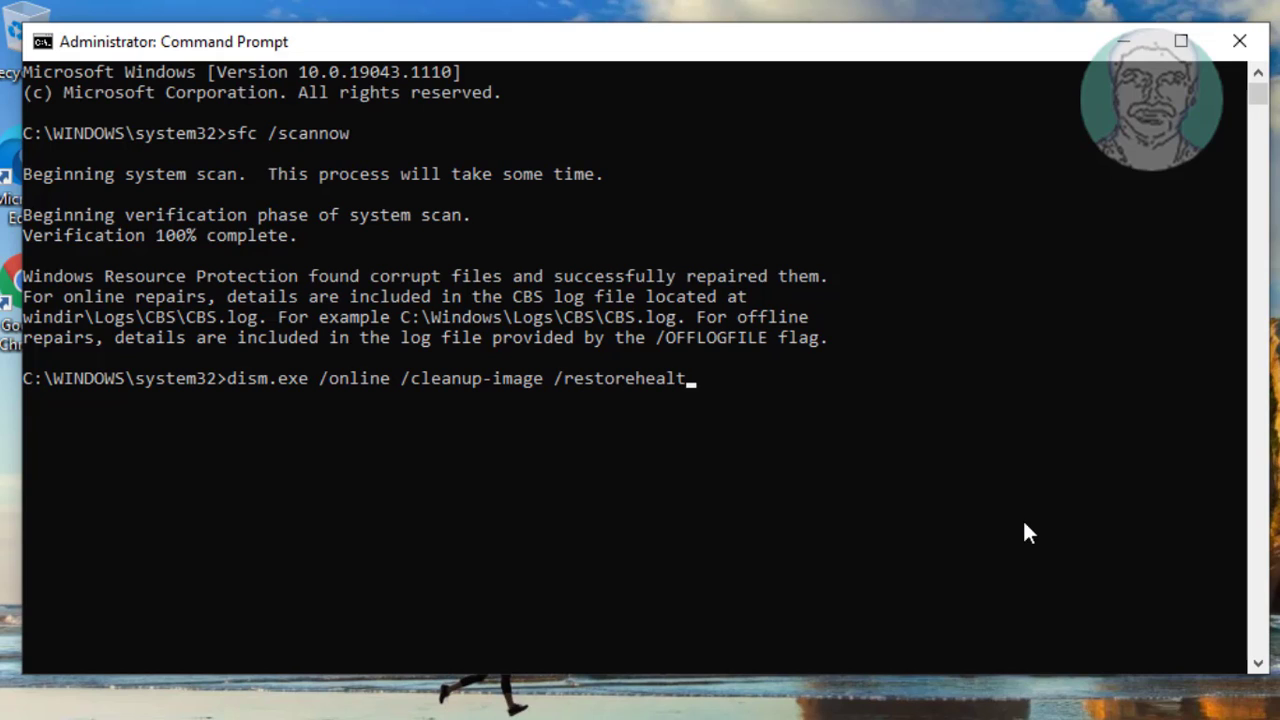
type("h")
key("Return")
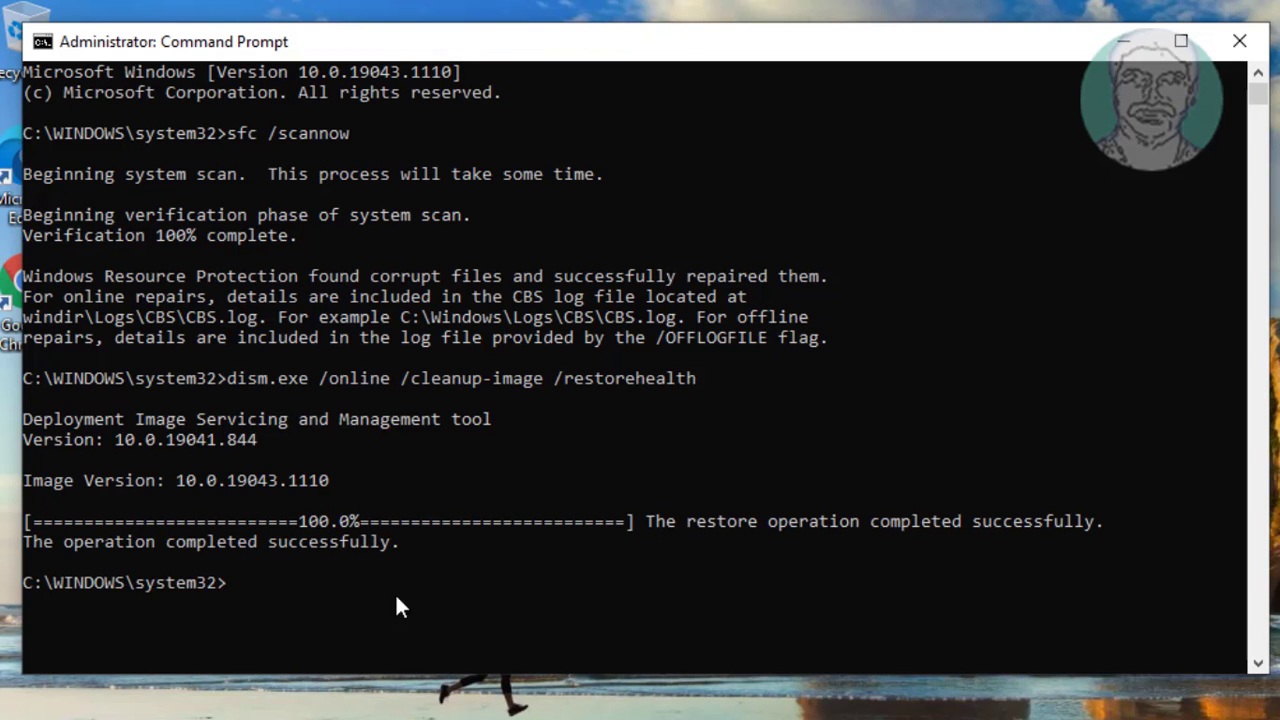
type("exit")
key("Return")
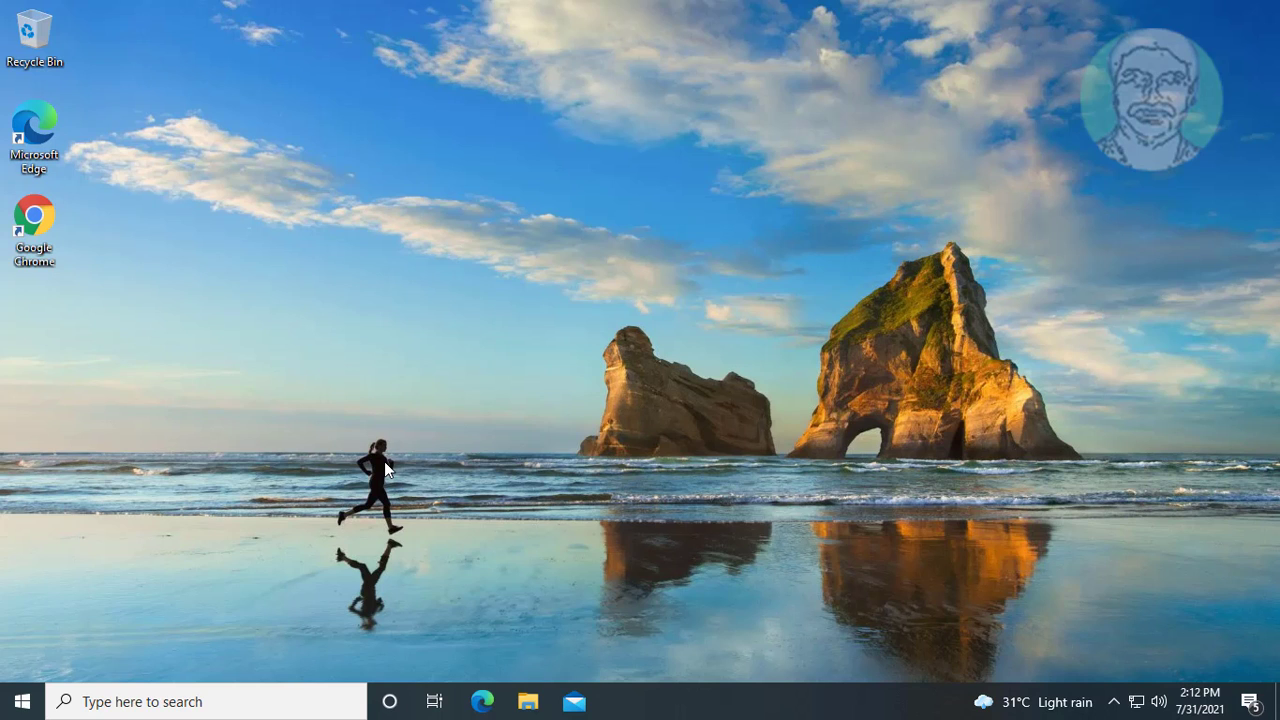
- Restart the computer, then launch Windows PowerShell as administrator
left_click(22, 701)
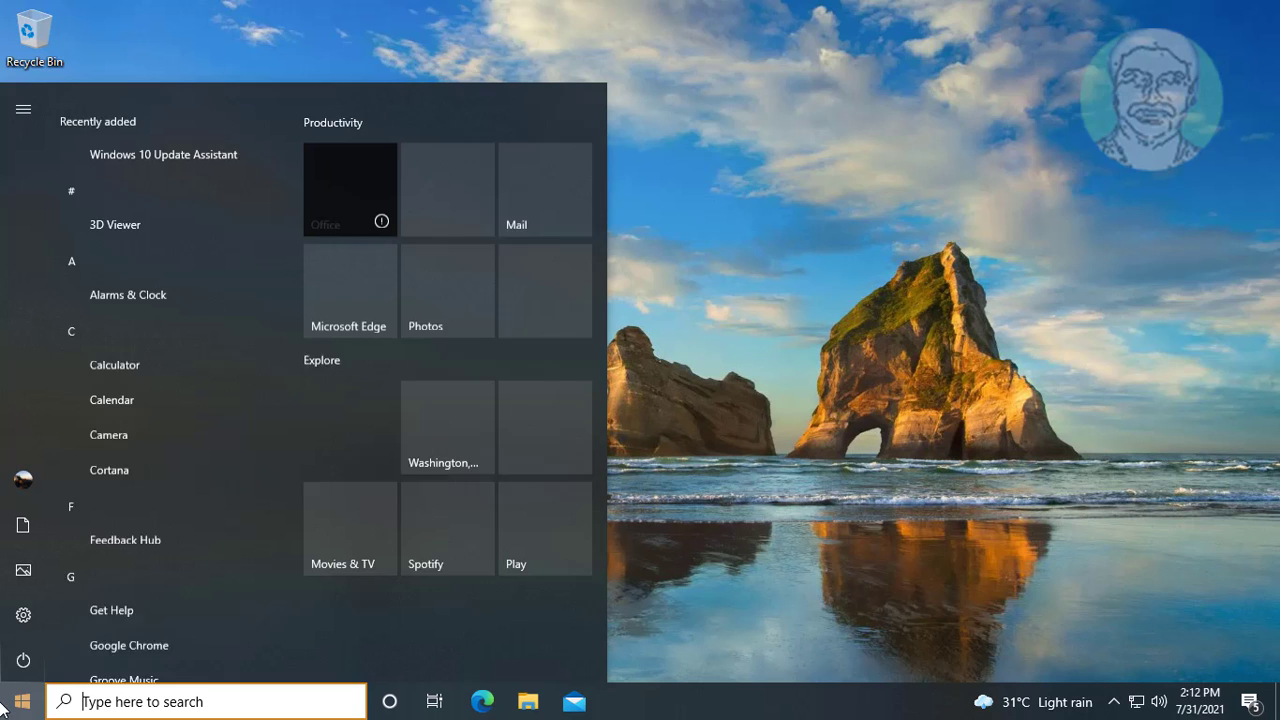
left_click(22, 660)
left_click(28, 618)
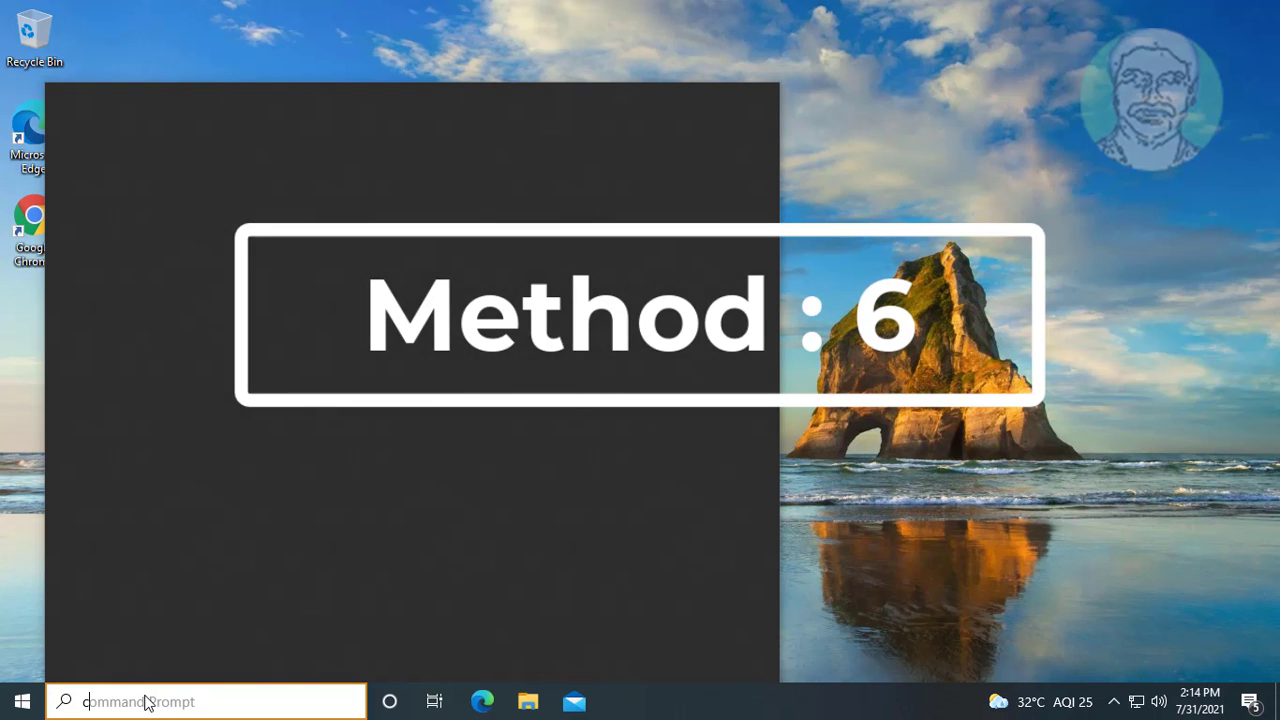
type("powershell")
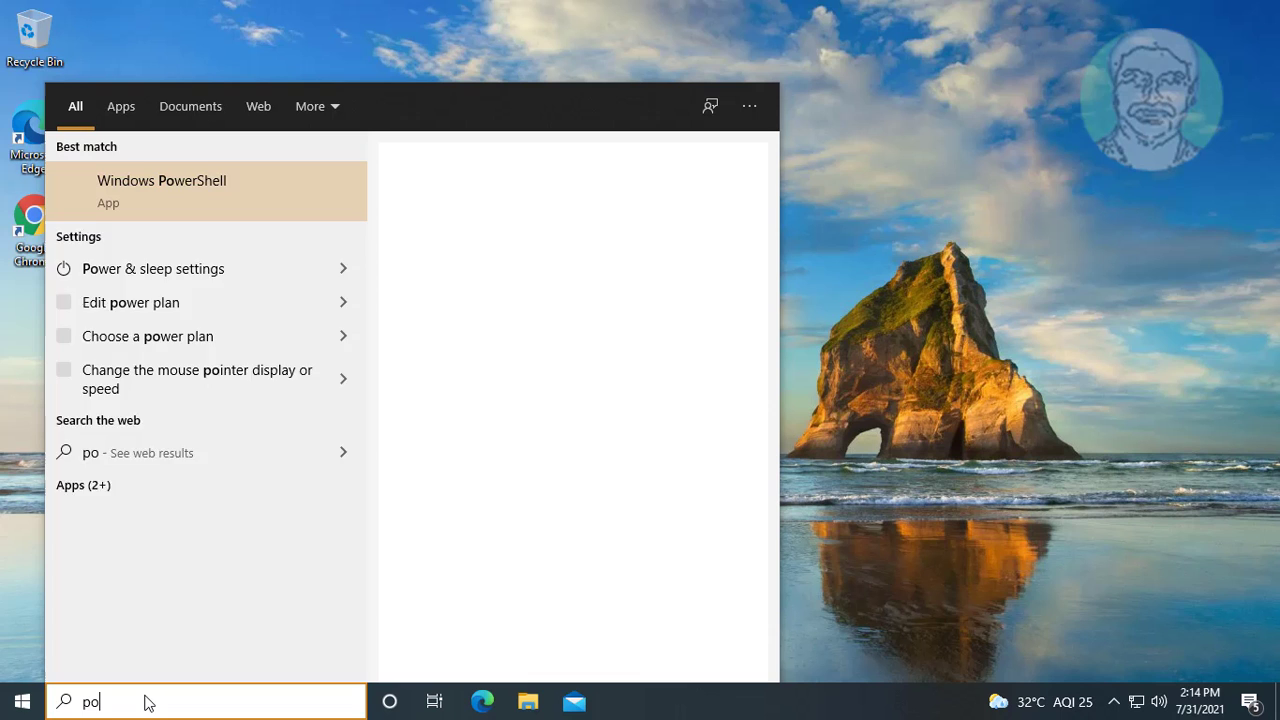
right_click(190, 193)
left_click(236, 211)
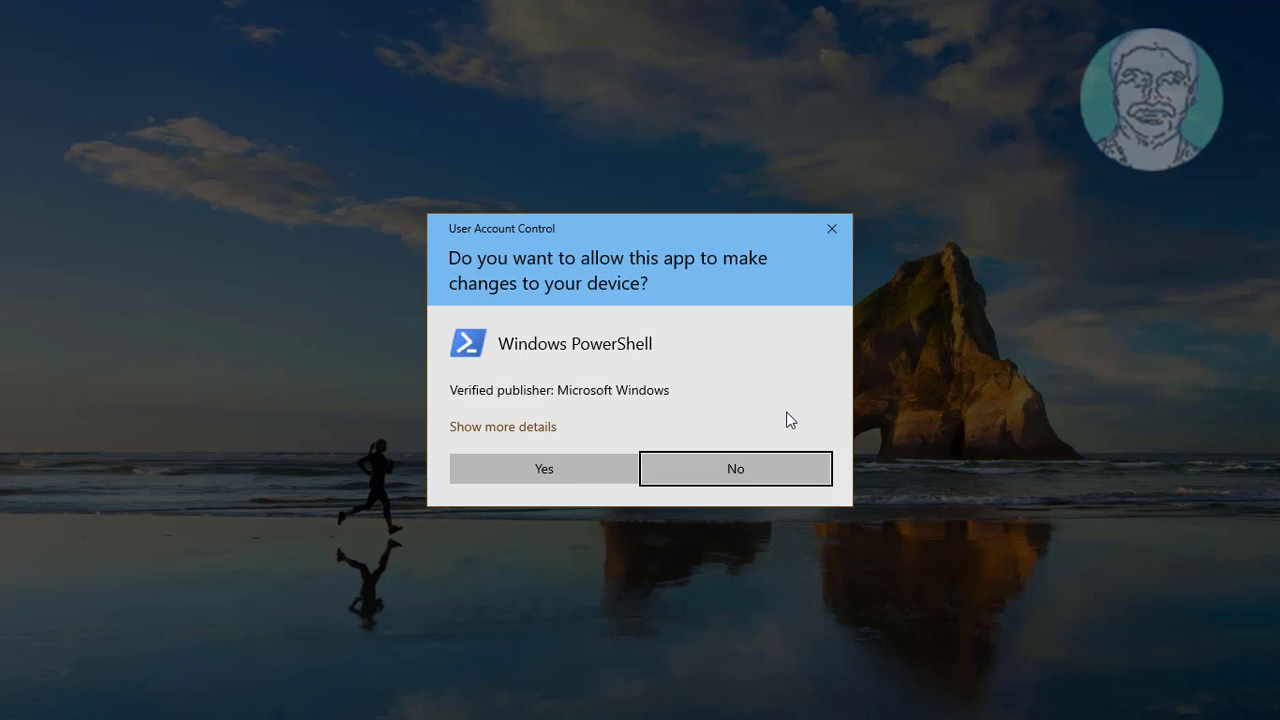
left_click(564, 469)
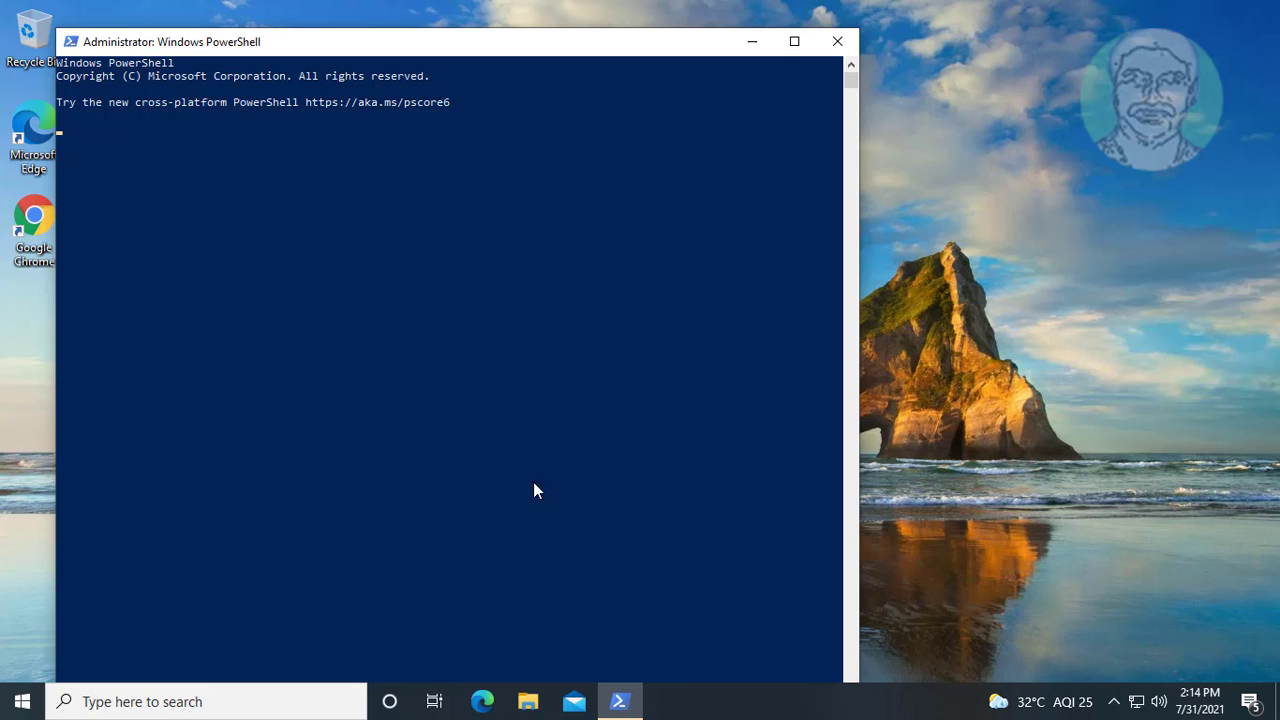
- Run Get-AppxPackage -allusers *WindowsStore* | Remove-AppxPackage, then exit PowerShell
right_click(212, 138)
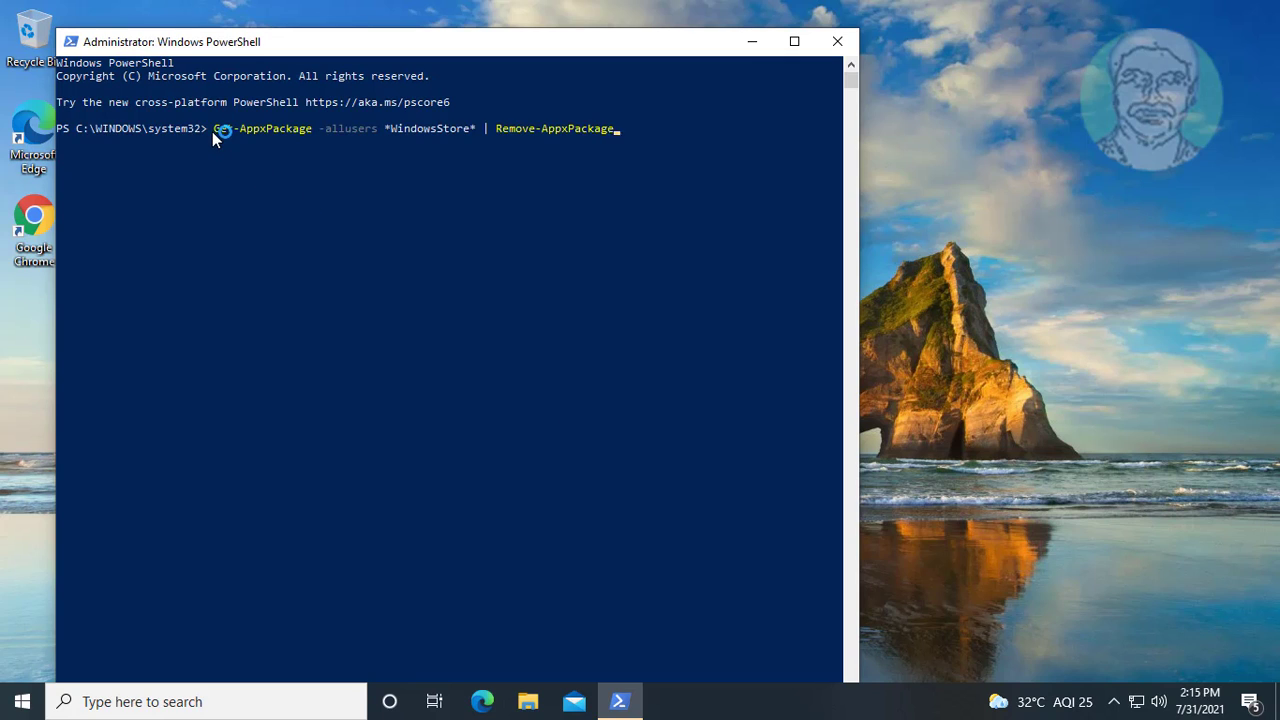
key("Return")
type("exit")
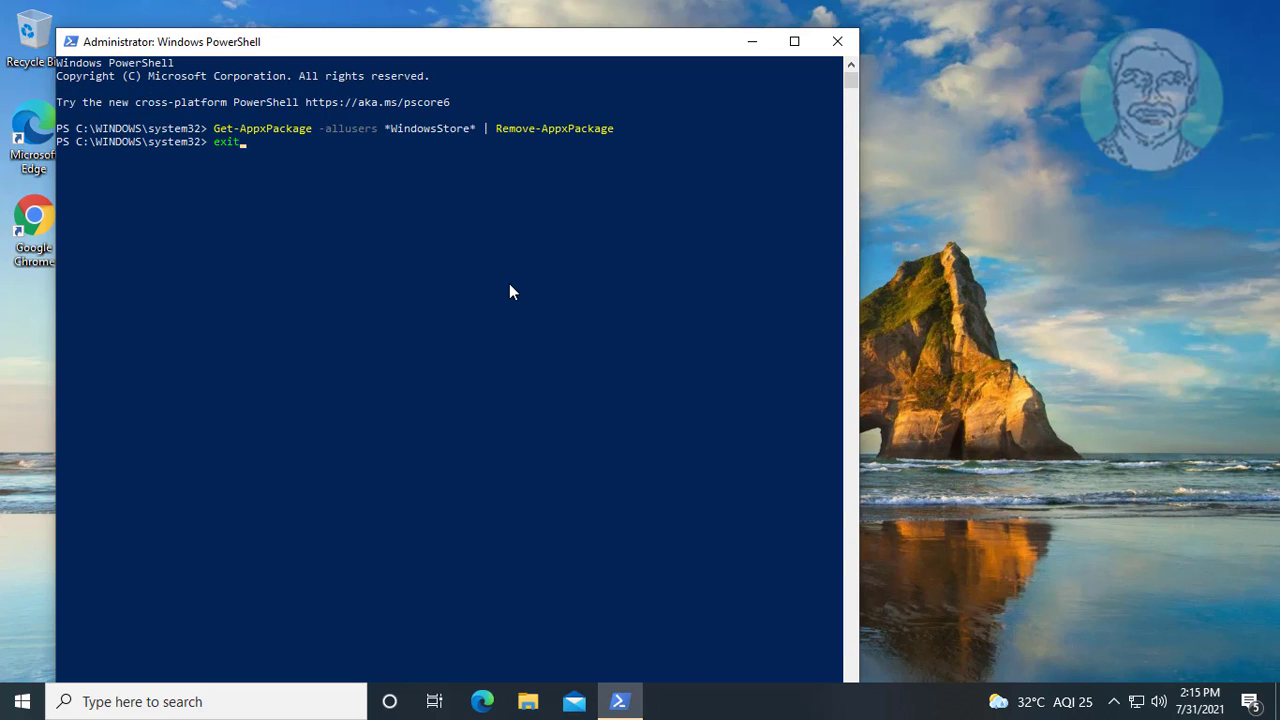
key("Return")
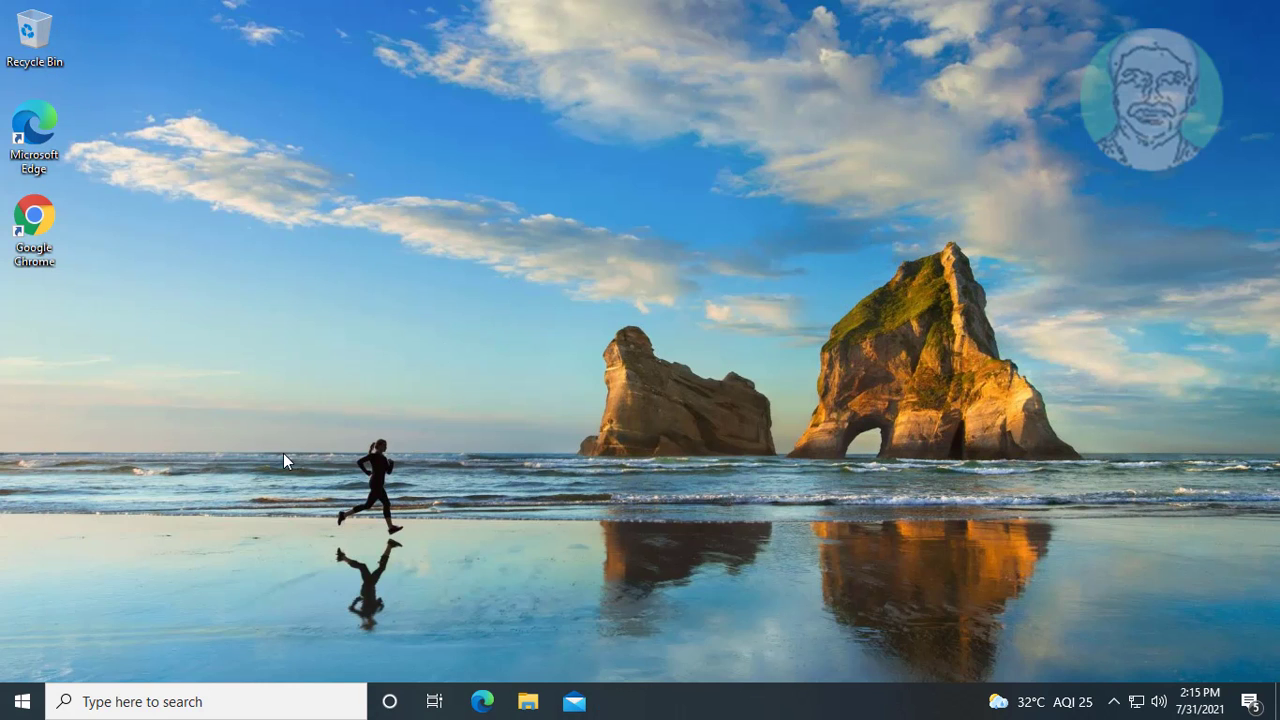
- Restart the PC and reopen Windows PowerShell with administrator rights
left_click(16, 707)
left_click(24, 664)
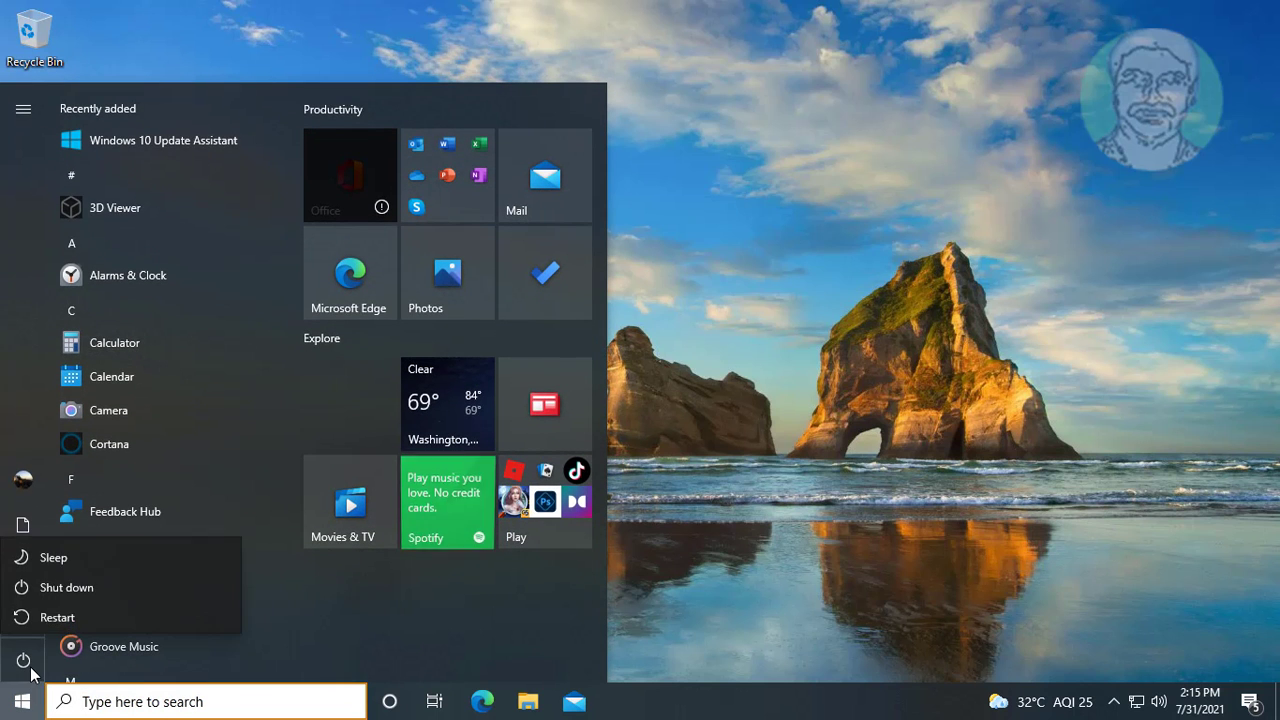
left_click(34, 611)
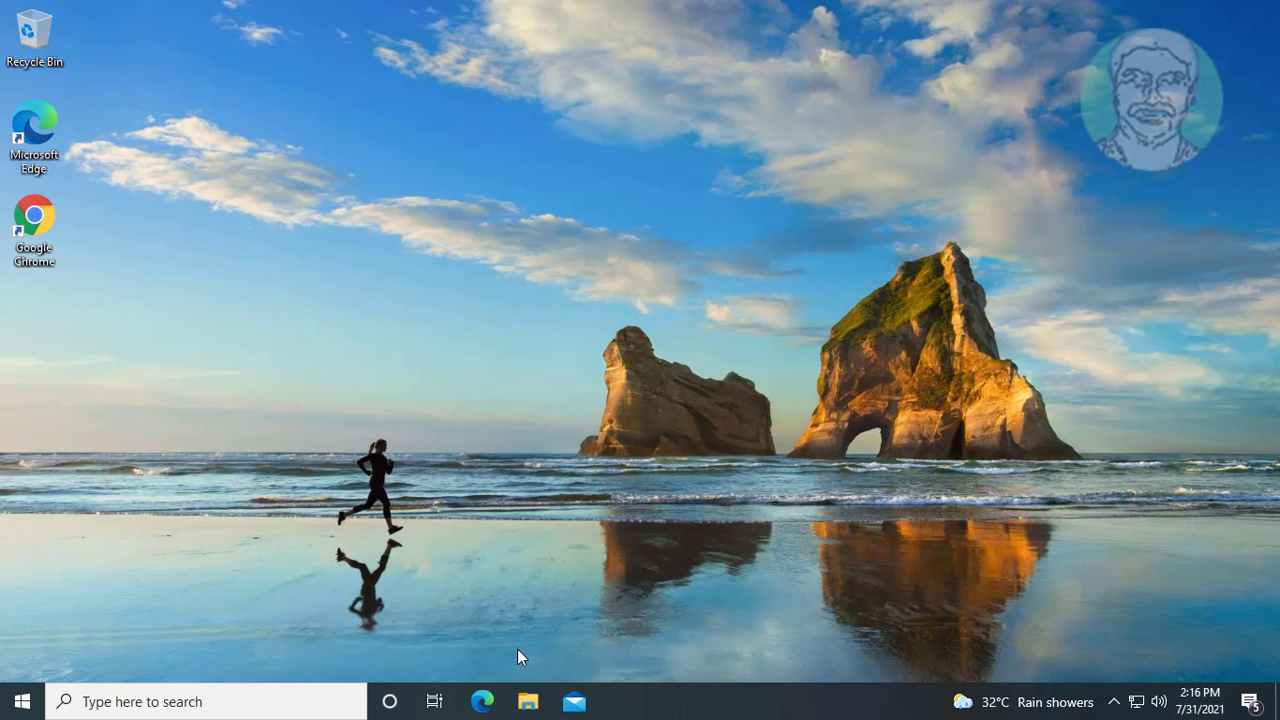
left_click(176, 706)
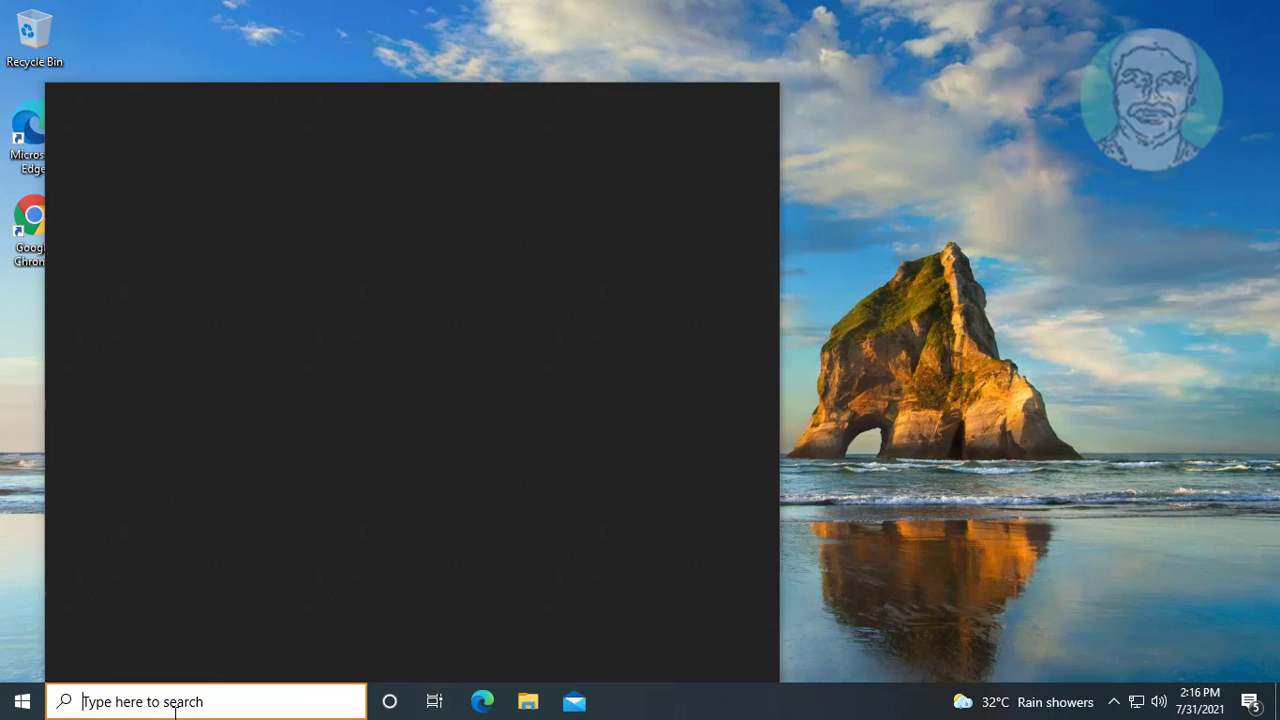
type("powers")
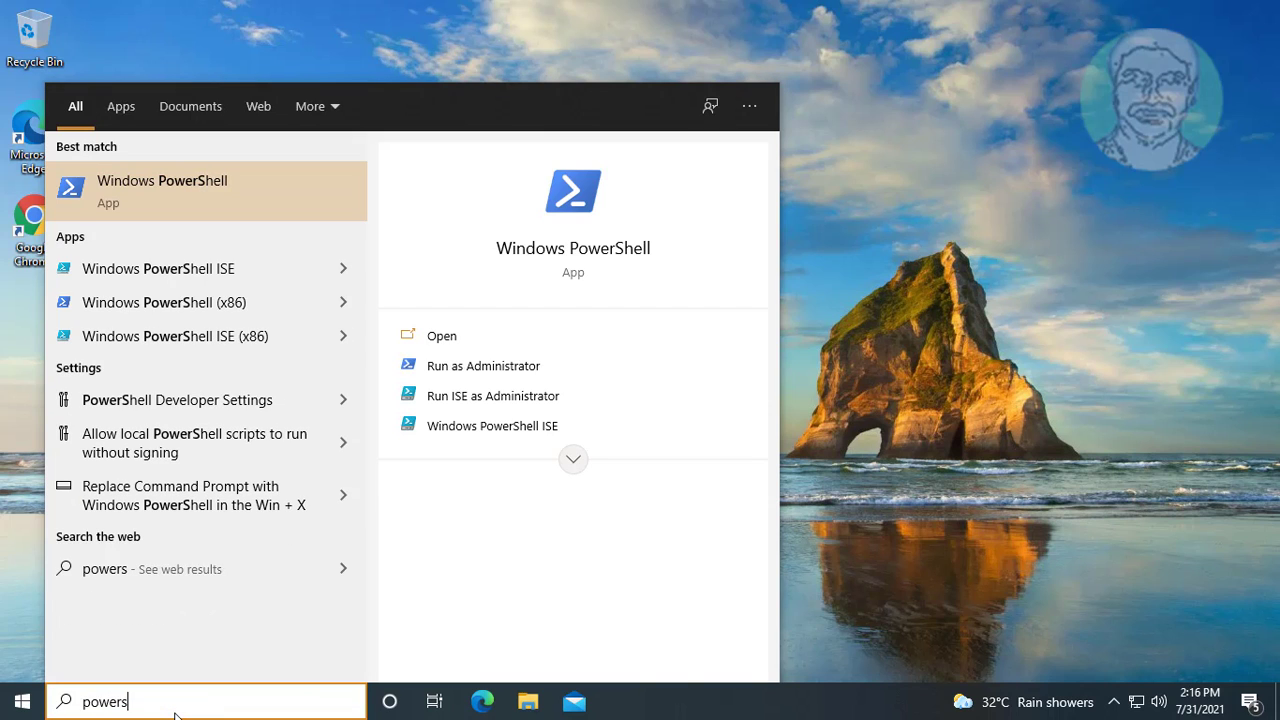
type("hell")
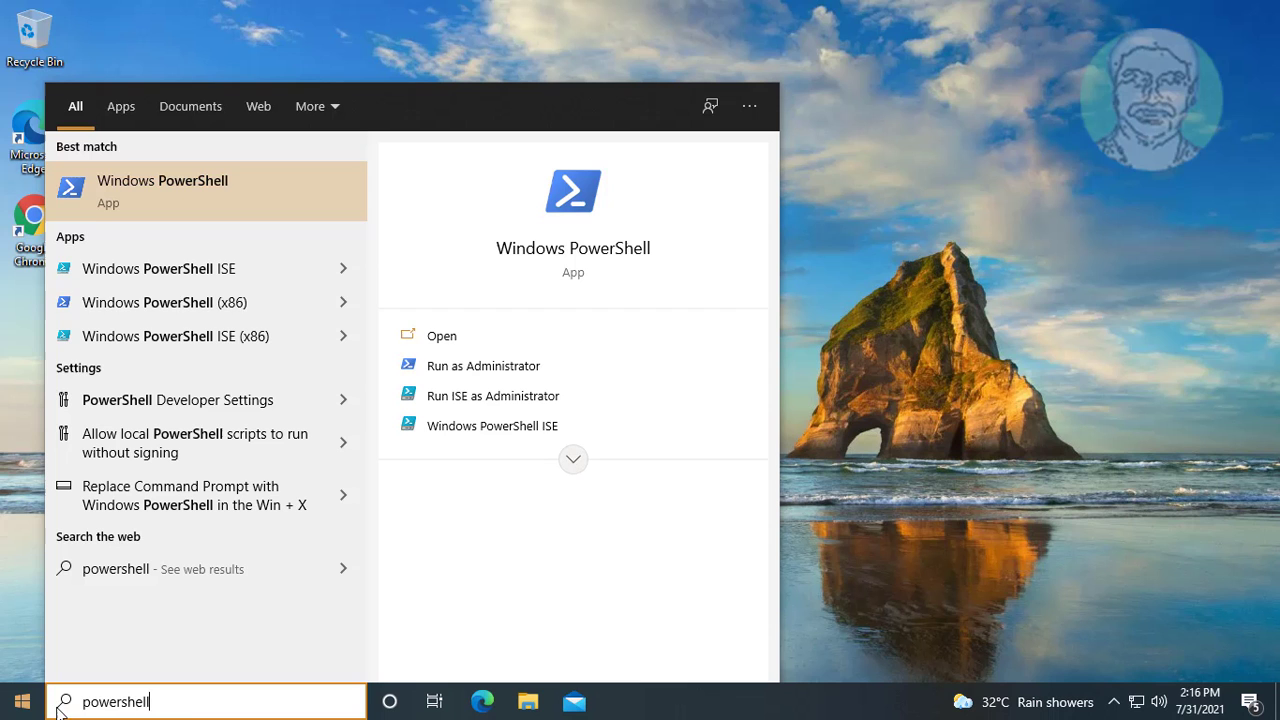
right_click(169, 188)
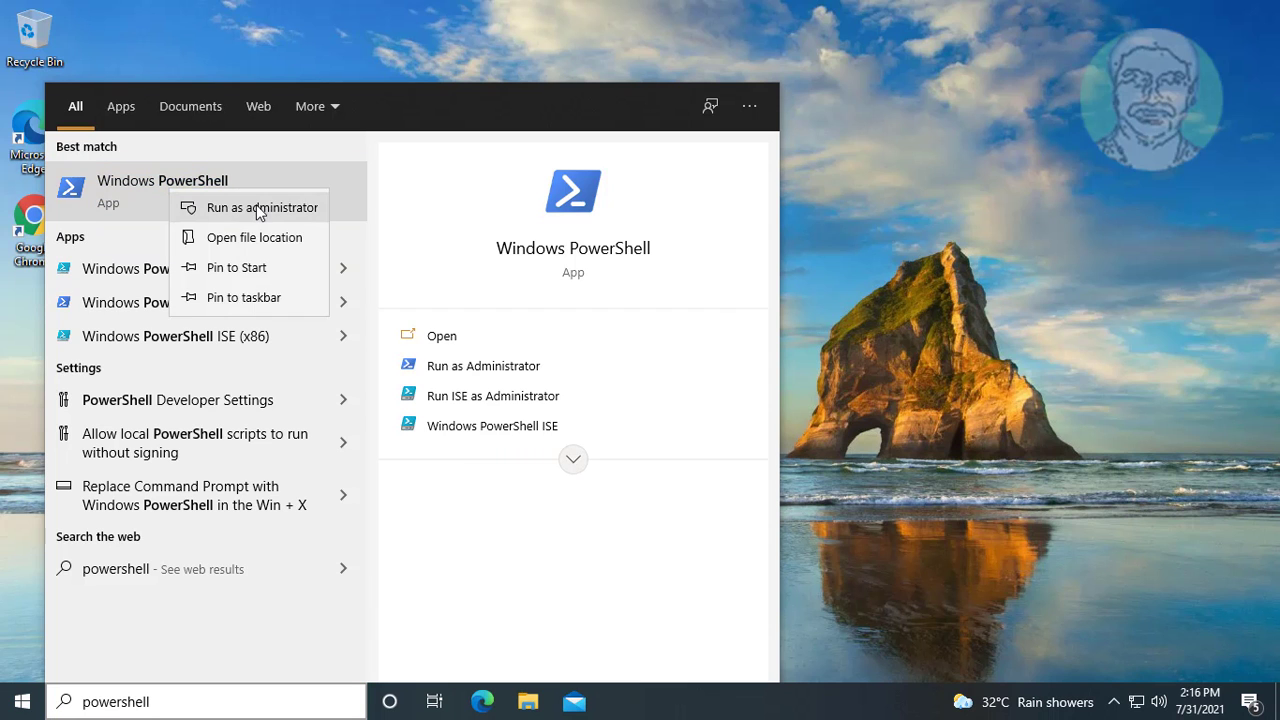
left_click(254, 207)
left_click(559, 467)
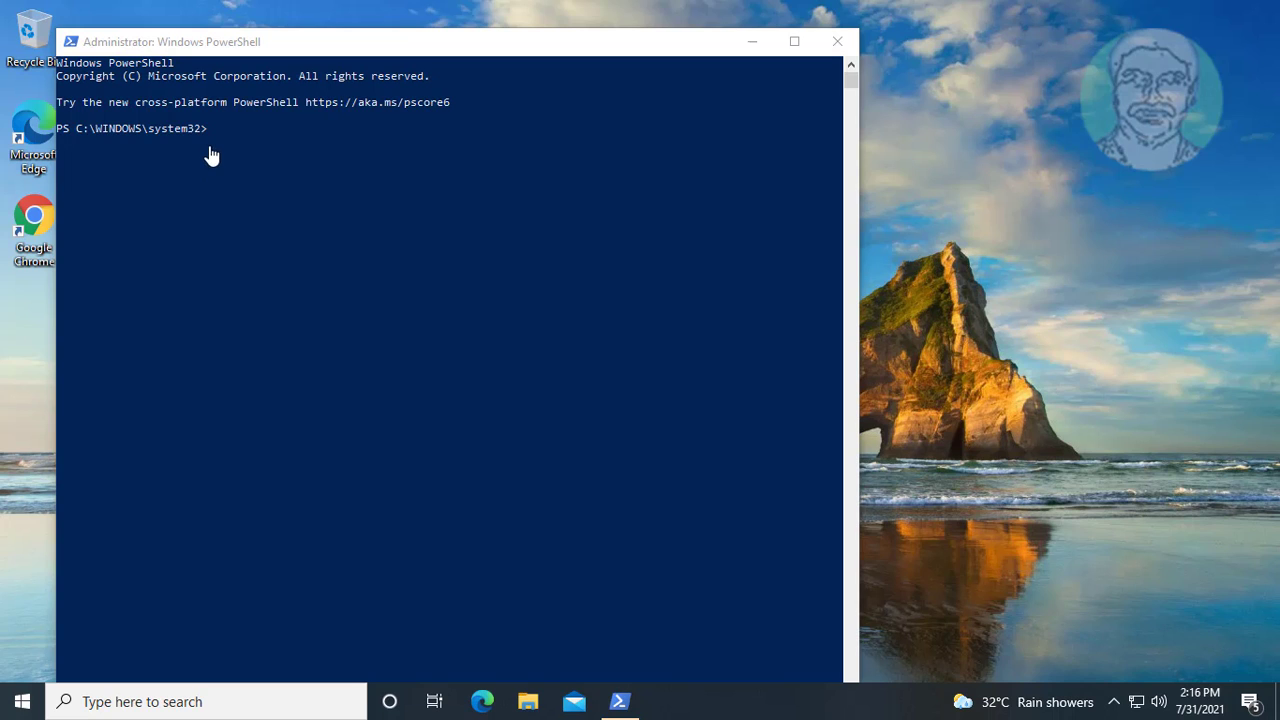
- Paste and run the Add-AppxPackage -Register AppXManifest.xml command to re-register the Store
left_click(212, 131)
right_click(213, 130)
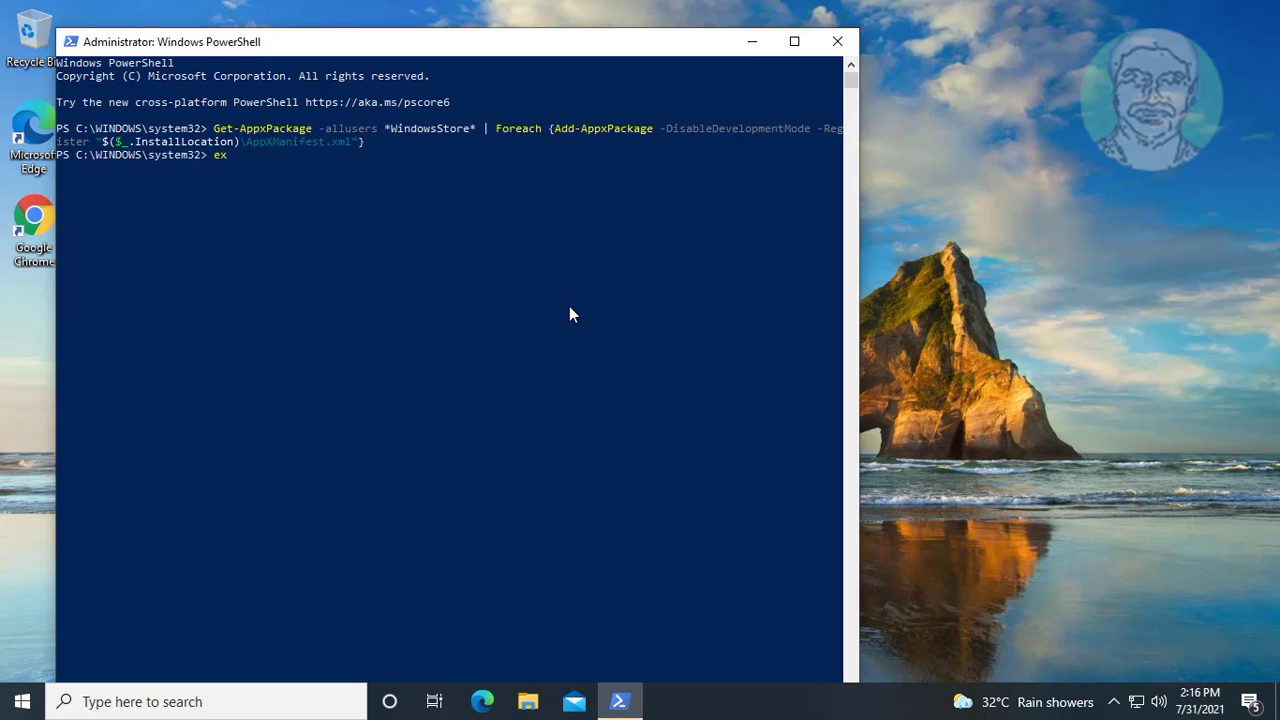
key("Return")
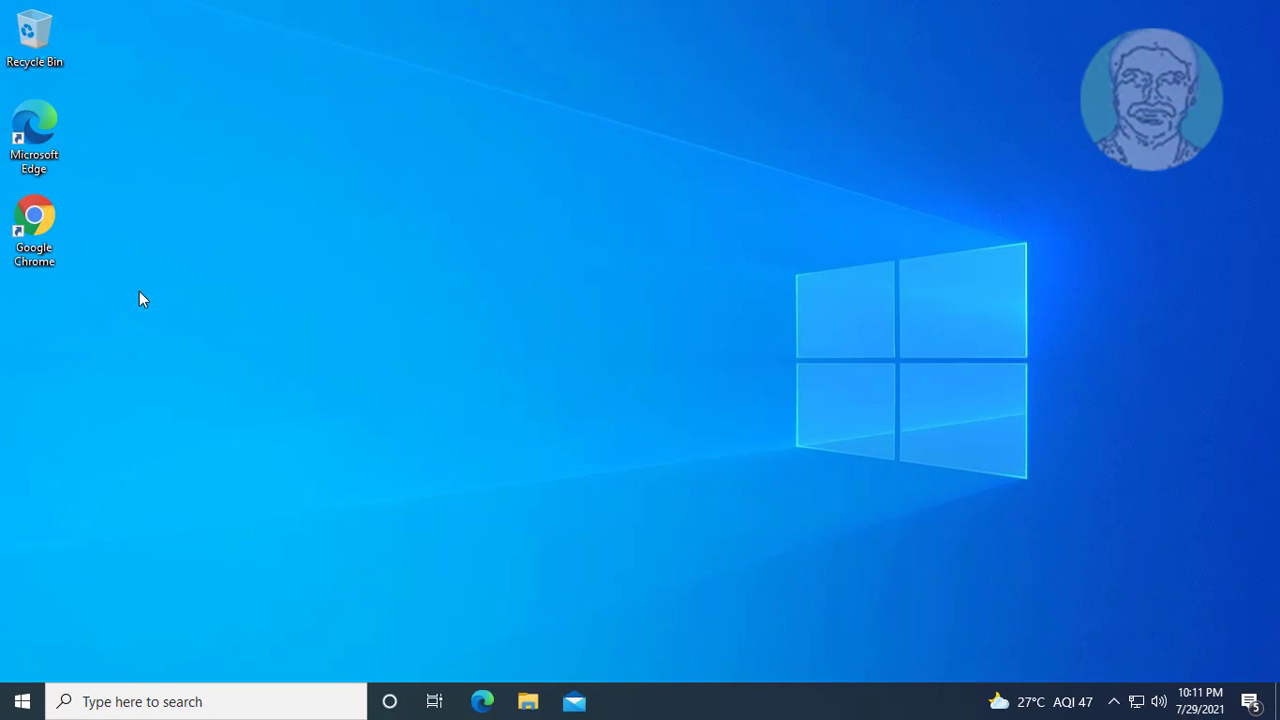
- Download Windows10Upgrade.exe from Microsoft's Download Windows 10 page in Chrome and launch it
double_click(41, 223)
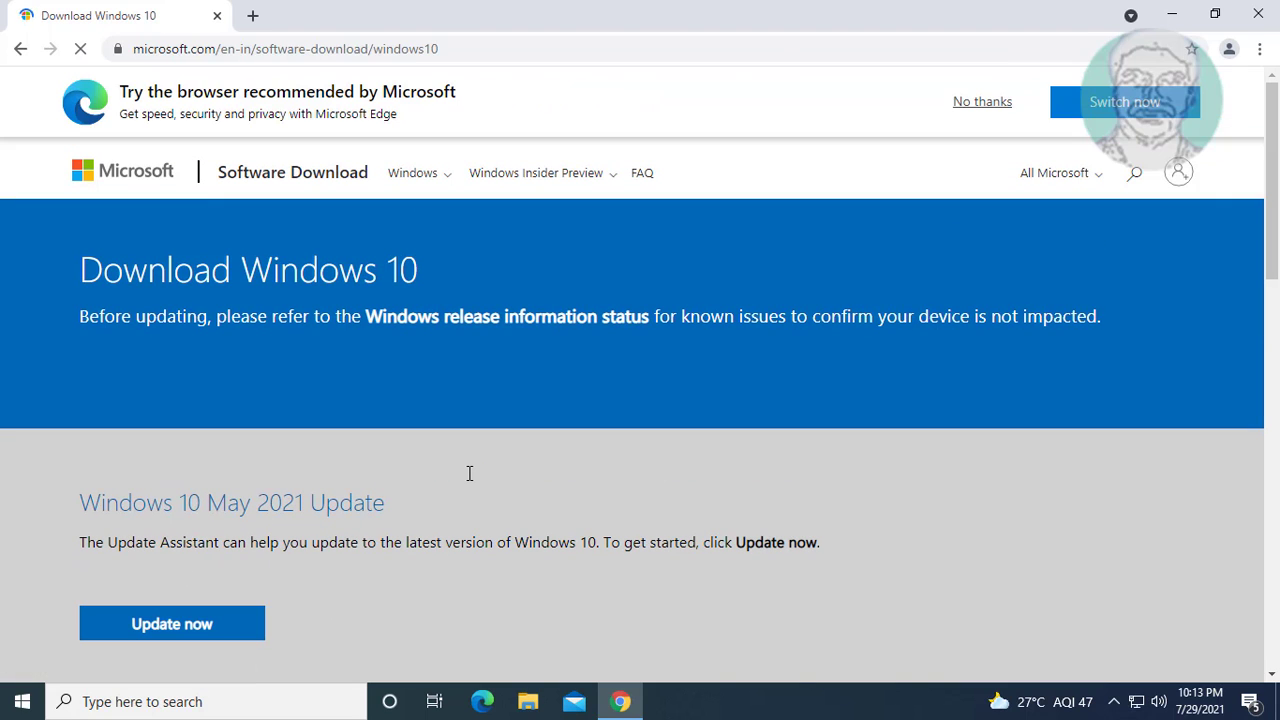
left_click(206, 531)
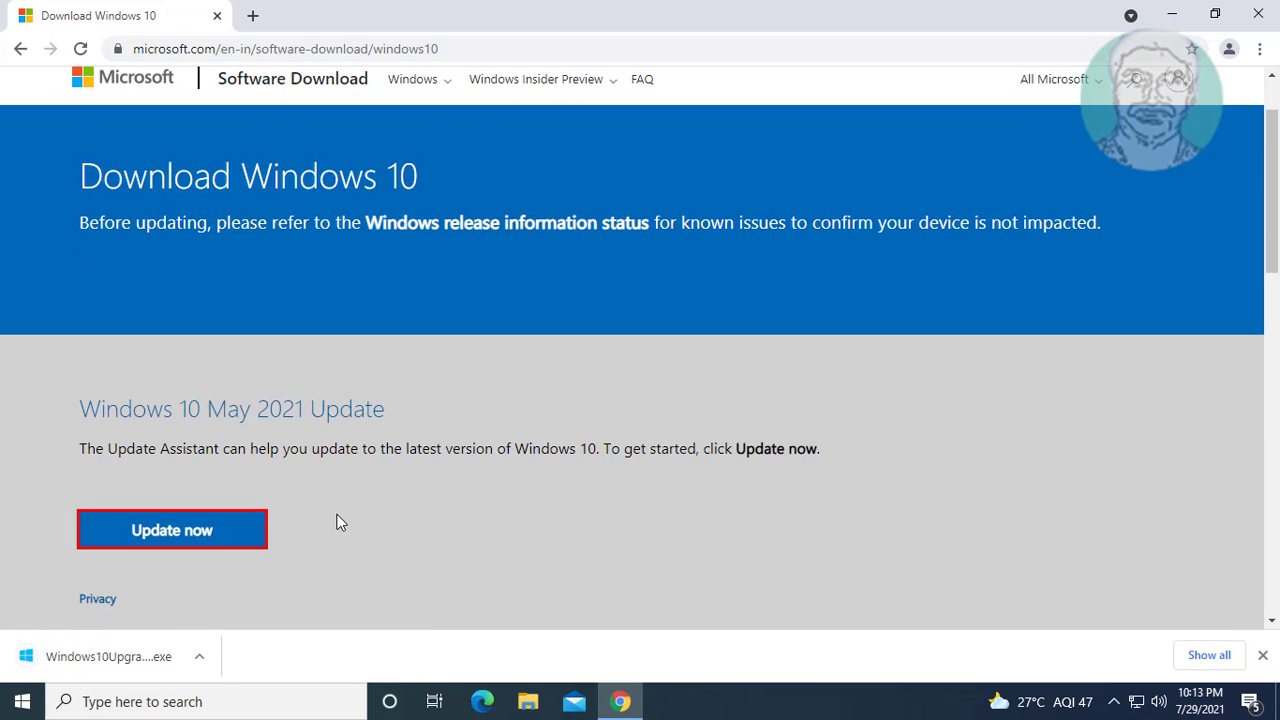
left_click(103, 662)
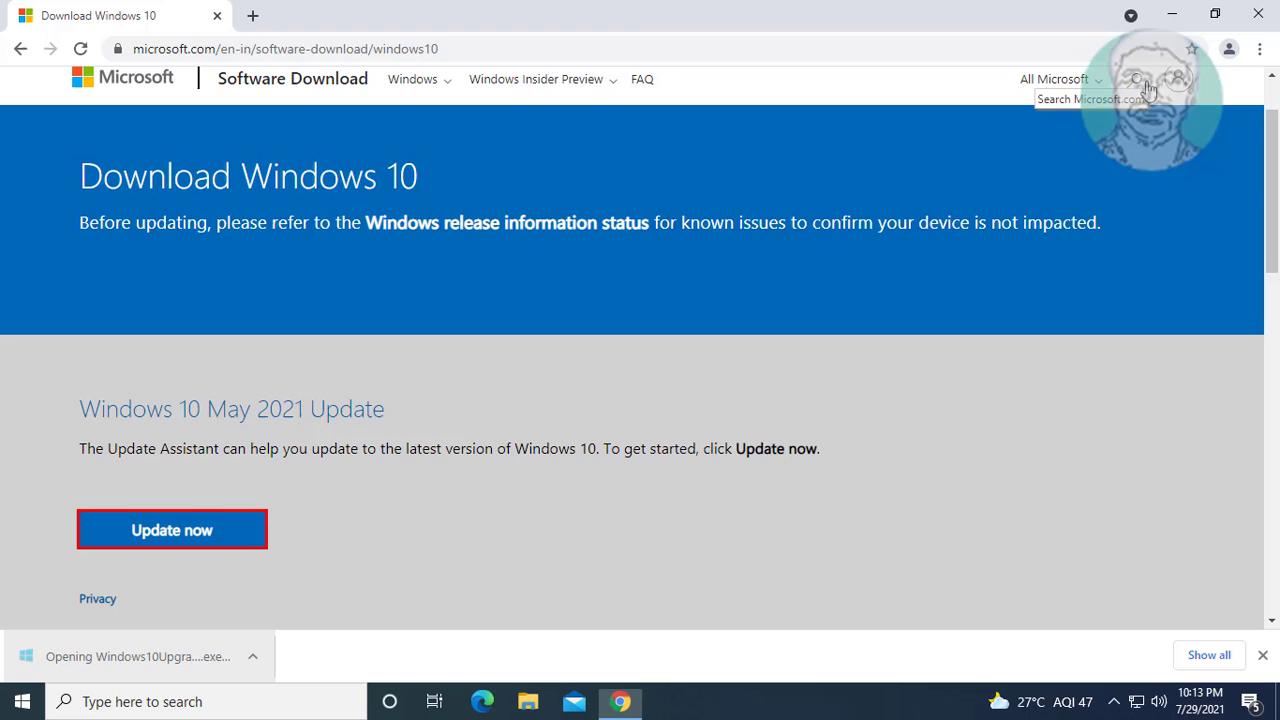
left_click(1176, 18)
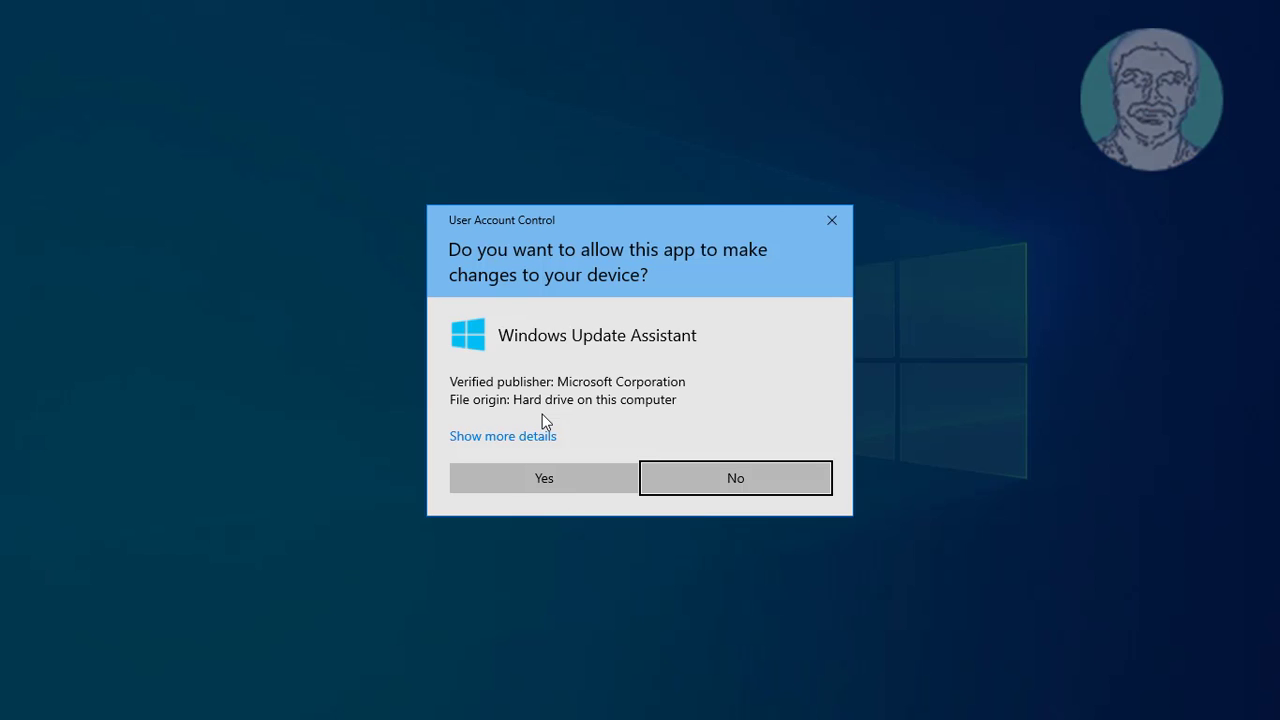
- Approve the Update Assistant's UAC prompt and exit it once Windows 10 is up to date
left_click(545, 477)
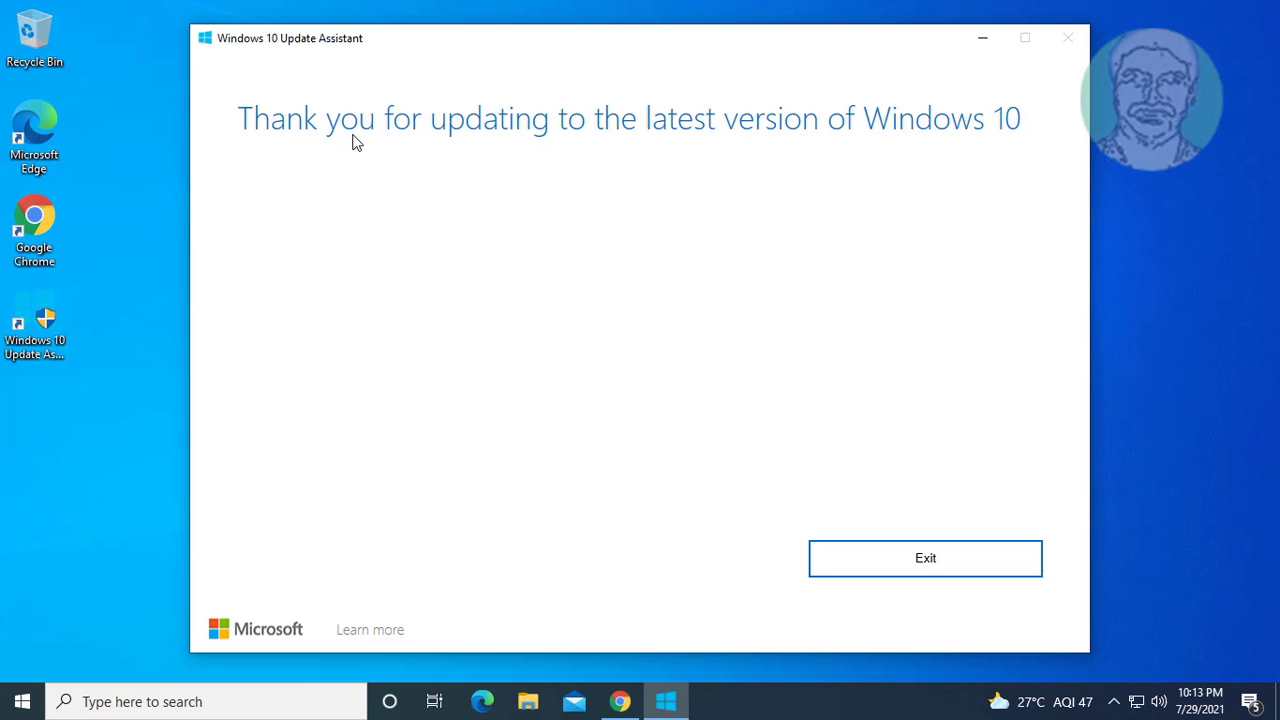
left_click(926, 566)
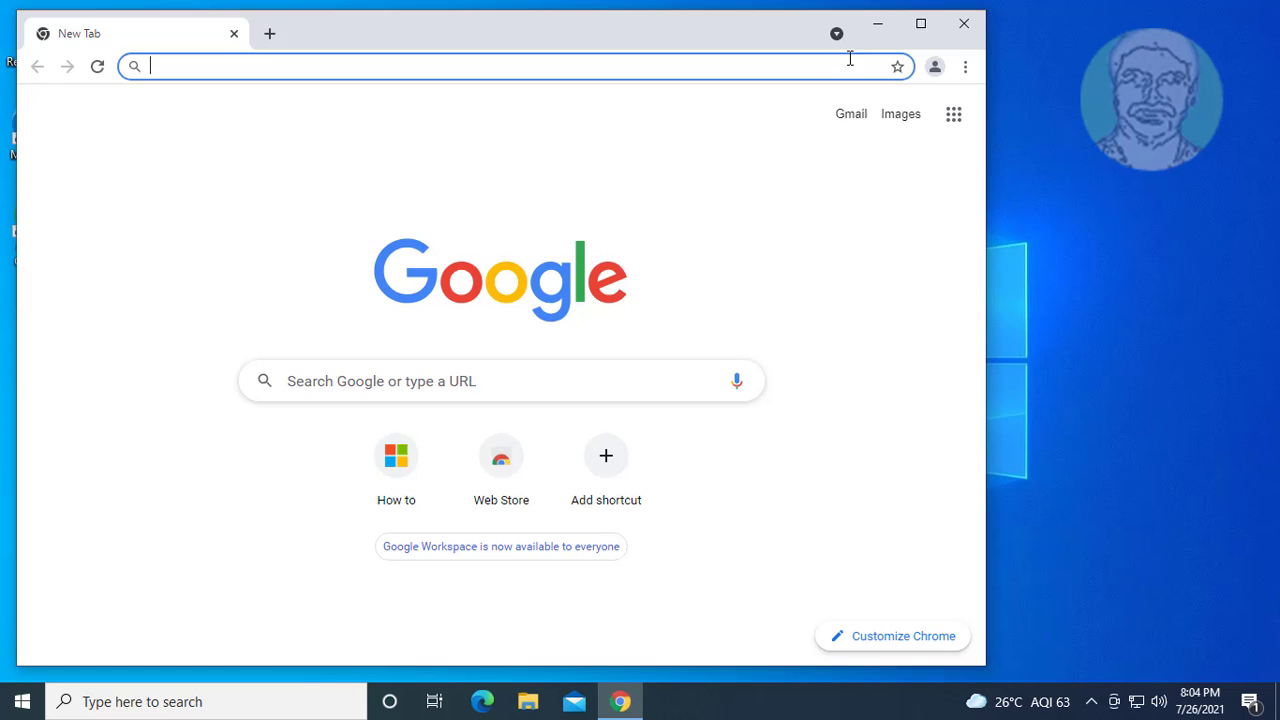
- Search Chrome for 'media creation tool', then download and run the MediaCreationTool installer
left_click(920, 23)
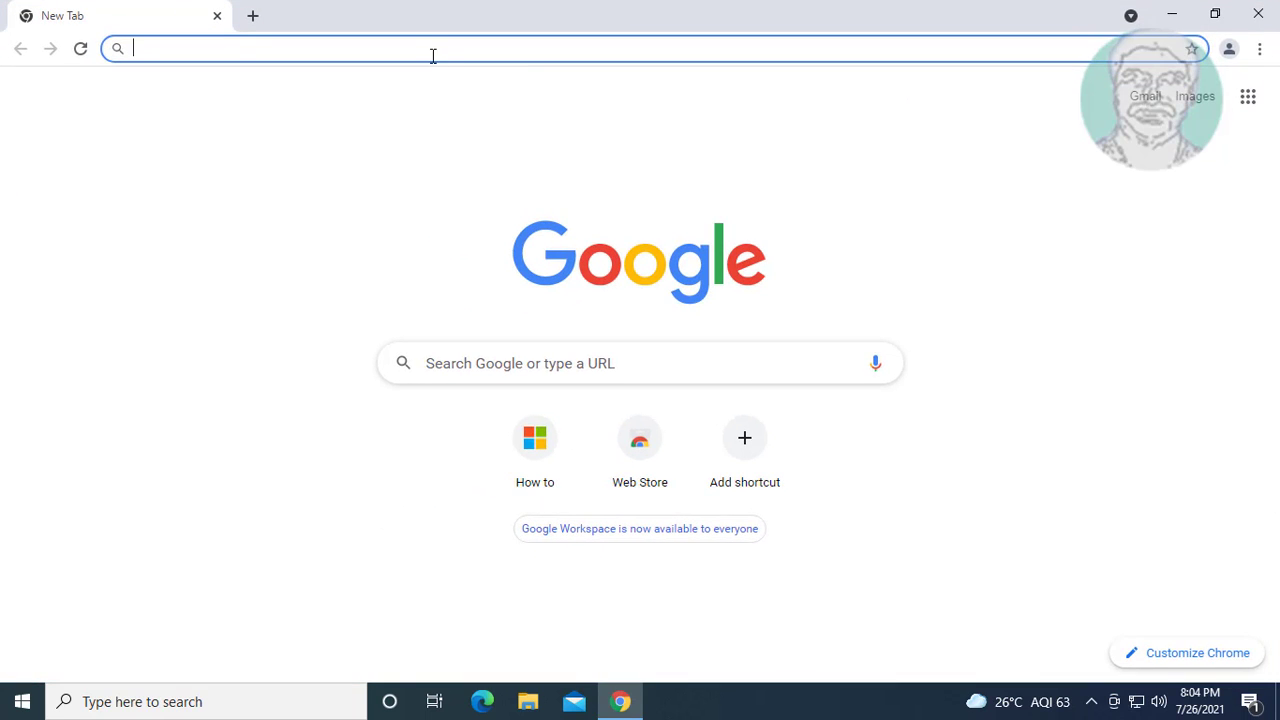
type("media cre")
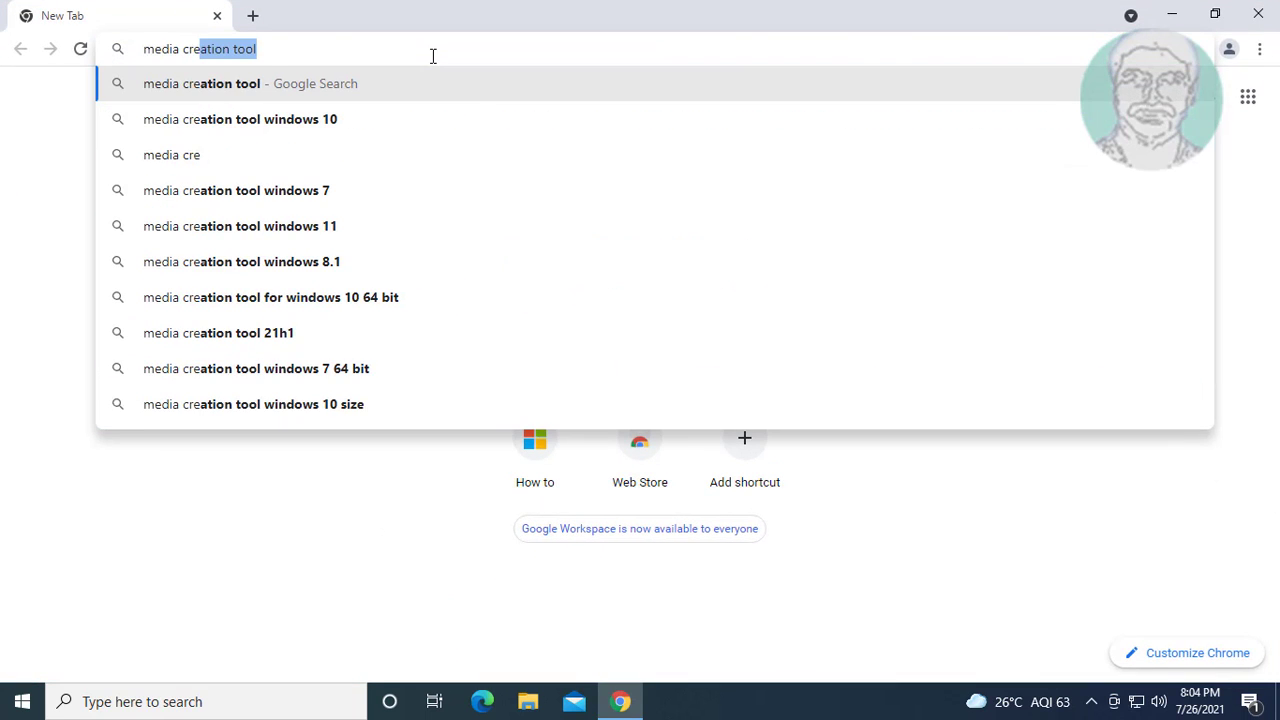
type("ation tool")
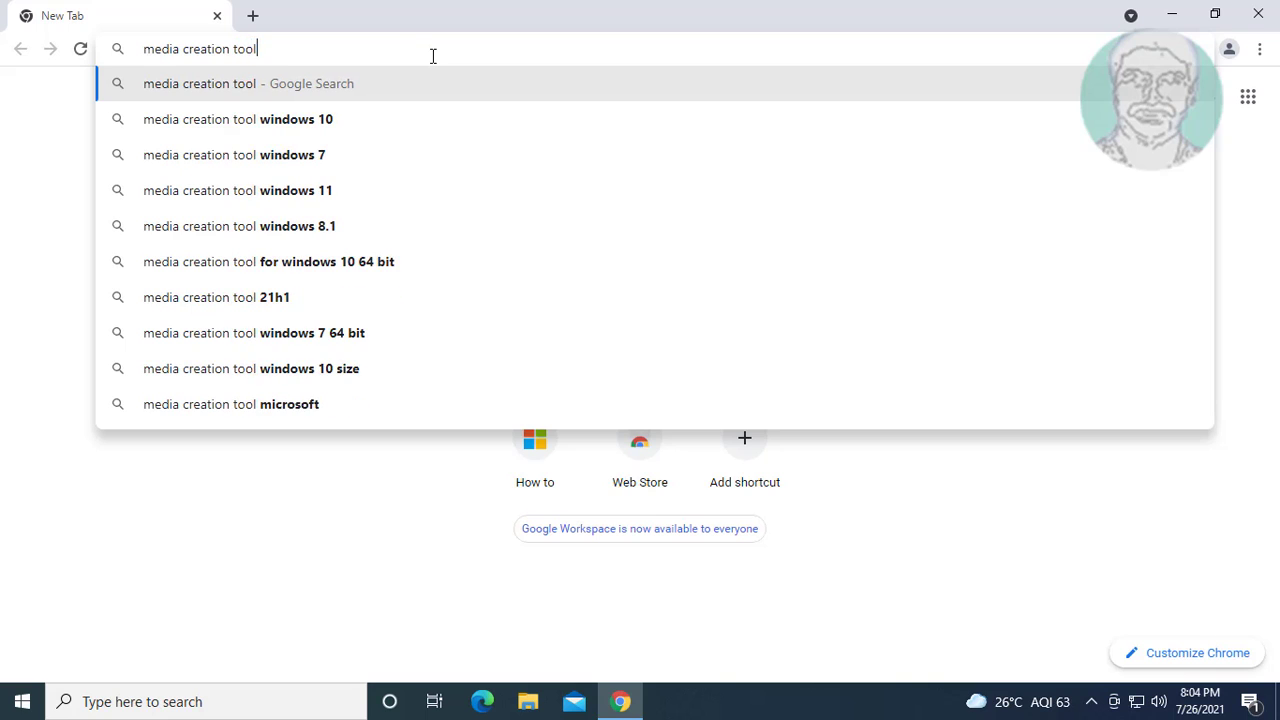
key("Return")
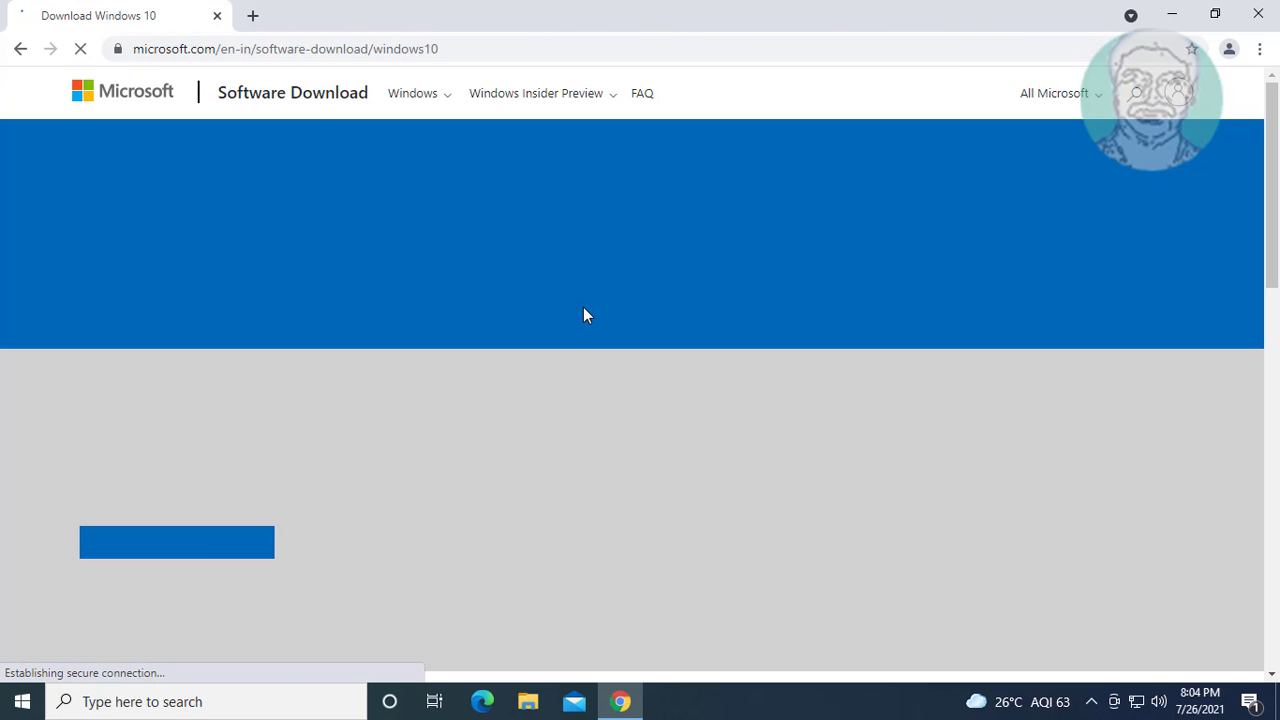
scroll(418, 512, "down", 5)
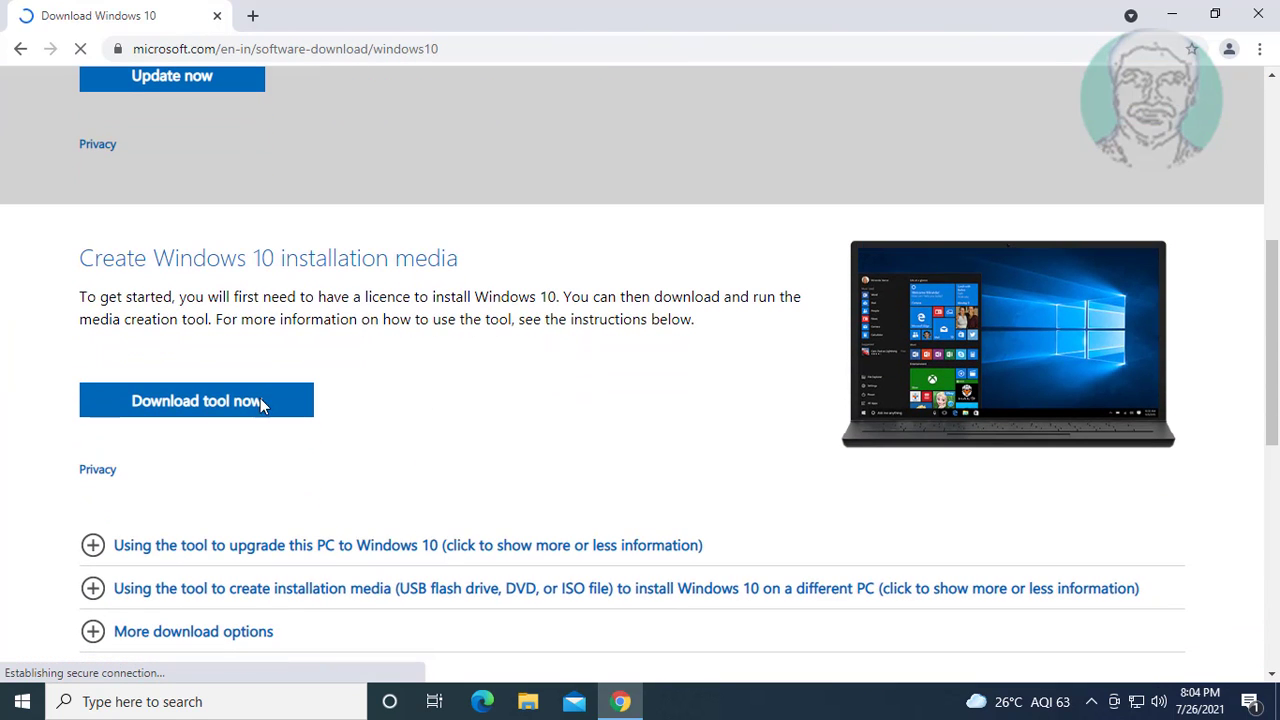
left_click(251, 401)
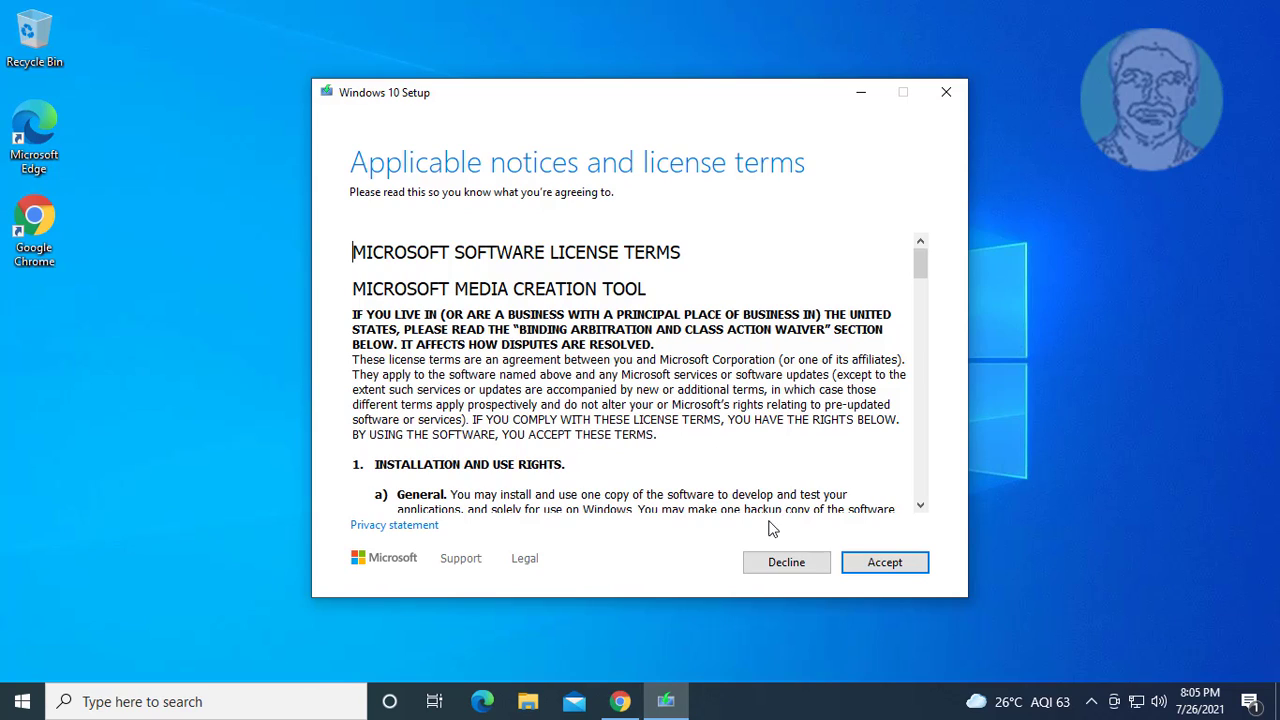
- Accept both license terms and choose Upgrade this PC now in Windows 10 Setup
left_click(907, 565)
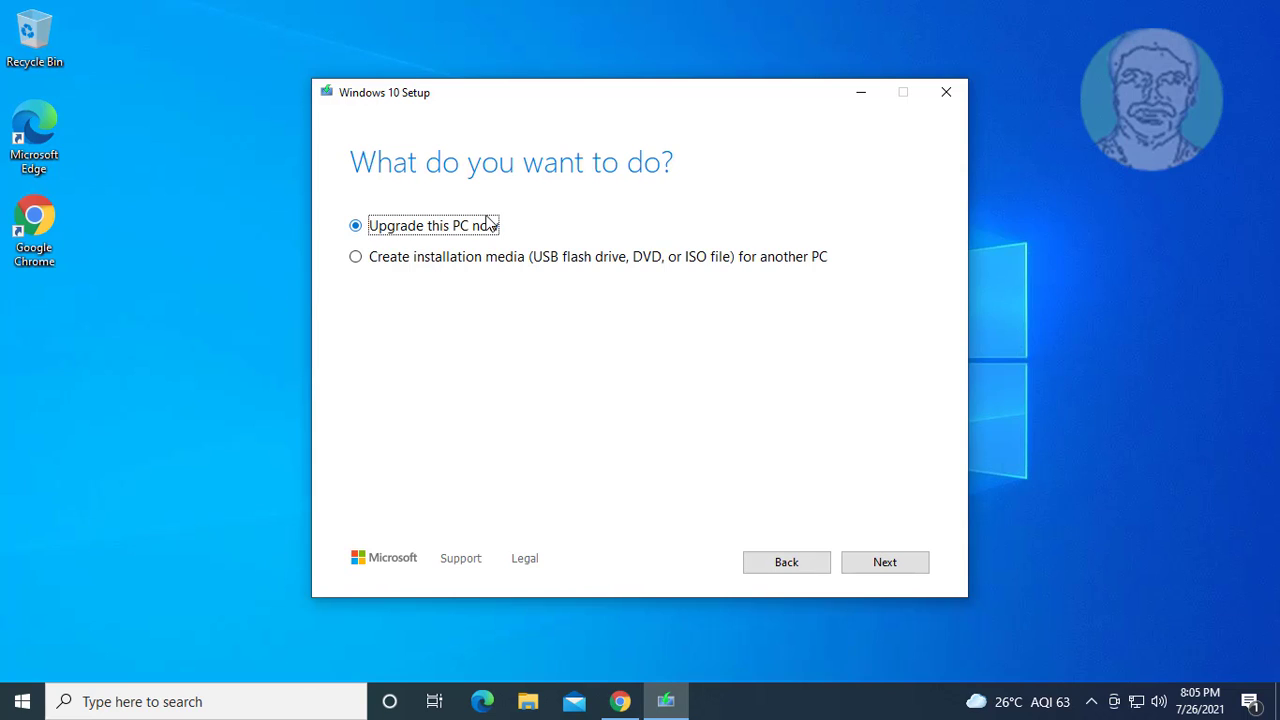
left_click(875, 569)
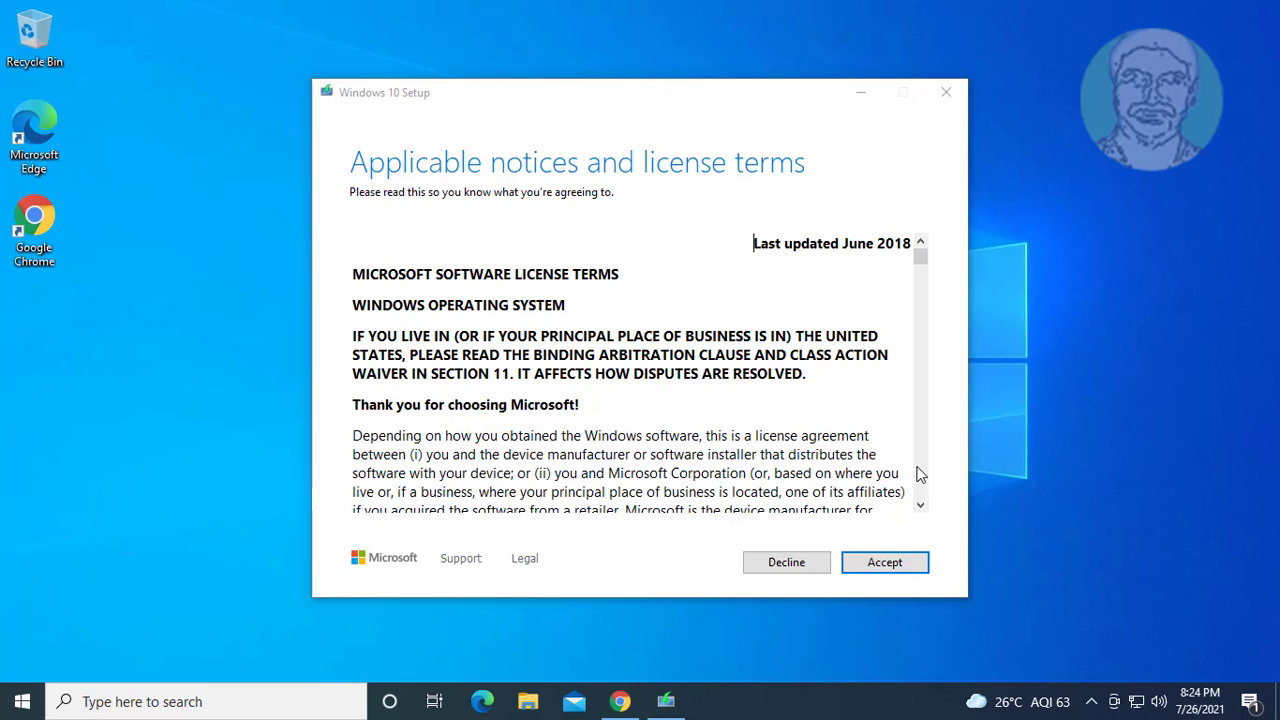
left_click(903, 565)
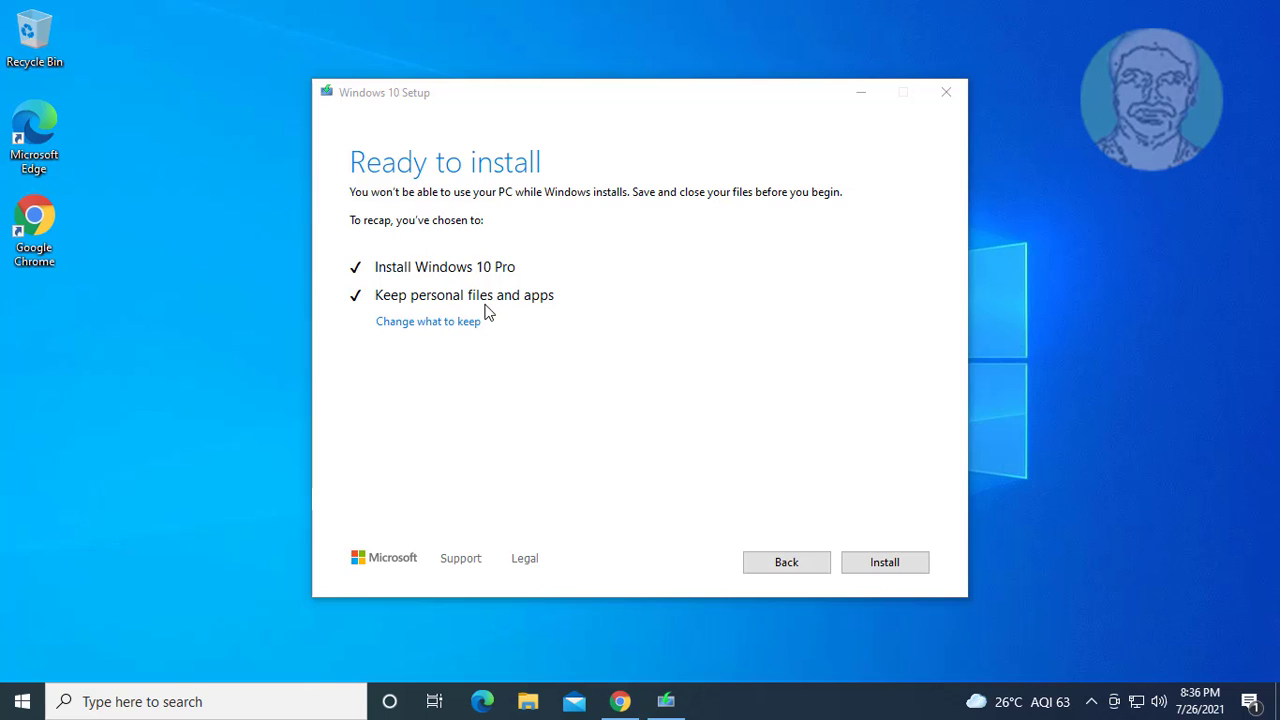
- Start installing Windows 10 Pro, keeping personal files and apps
left_click(884, 561)
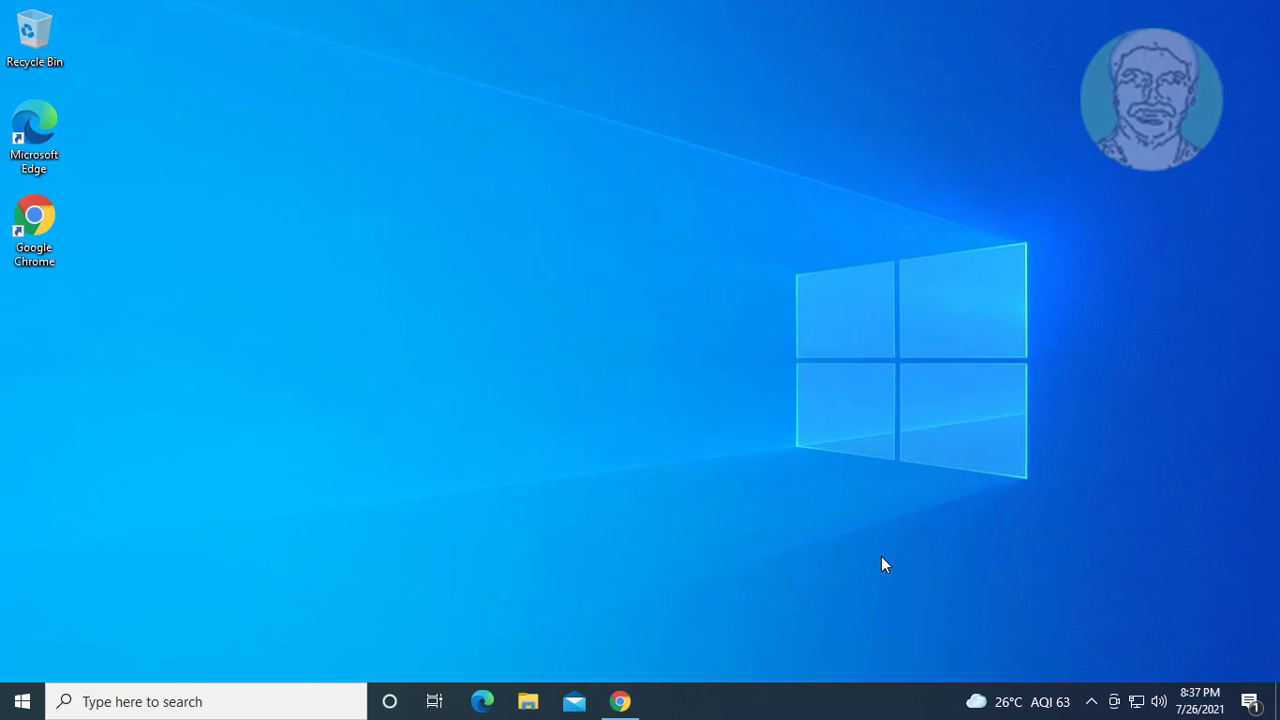